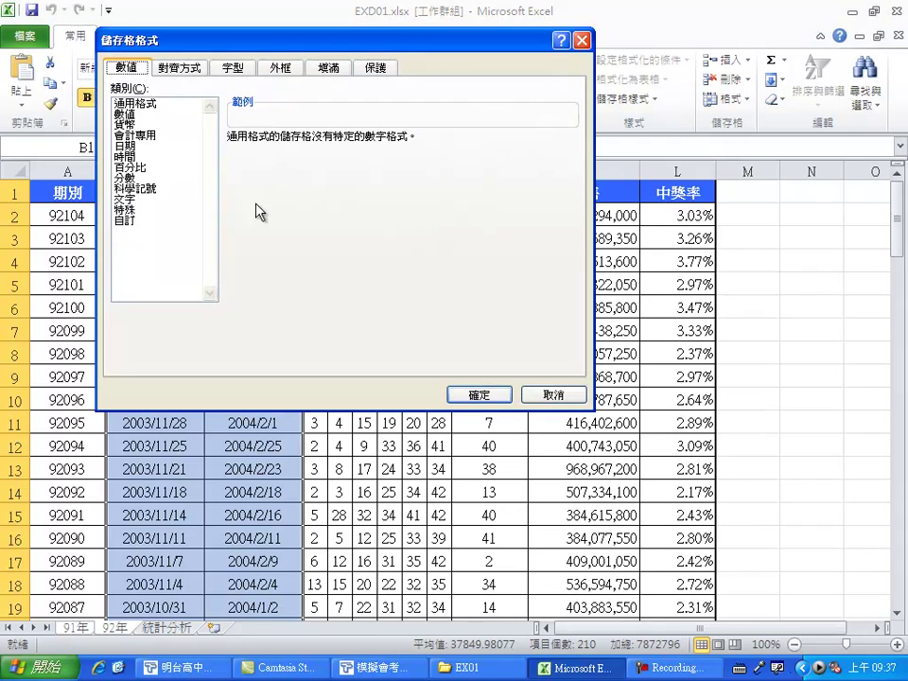
Choose the date format 90年3月14日 with the 中華民國曆 calendar type for the selected date columns B and C.
left_click(132, 147)
left_click(264, 284)
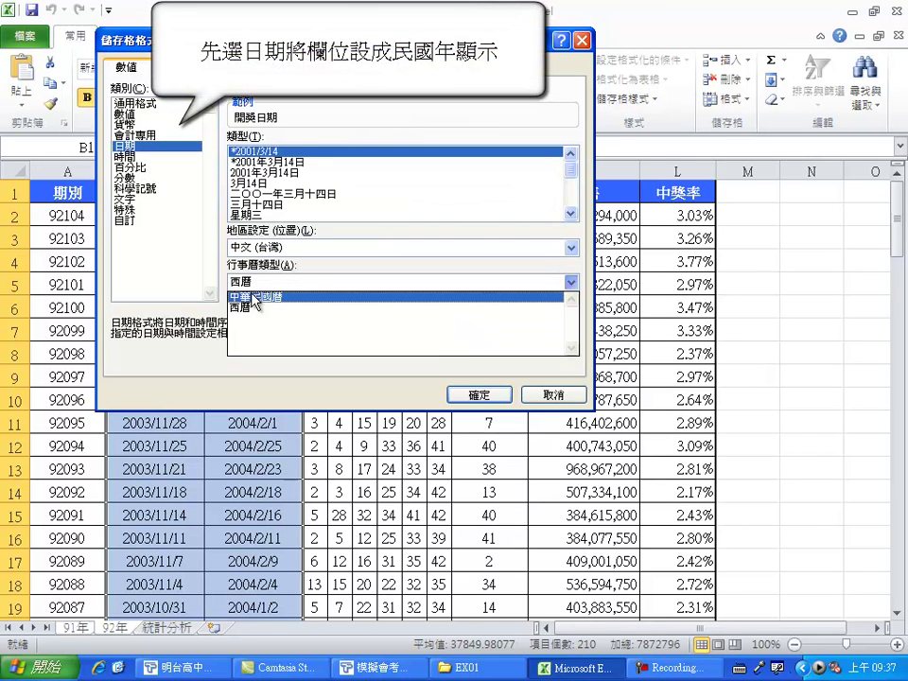
left_click(264, 293)
left_click(274, 174)
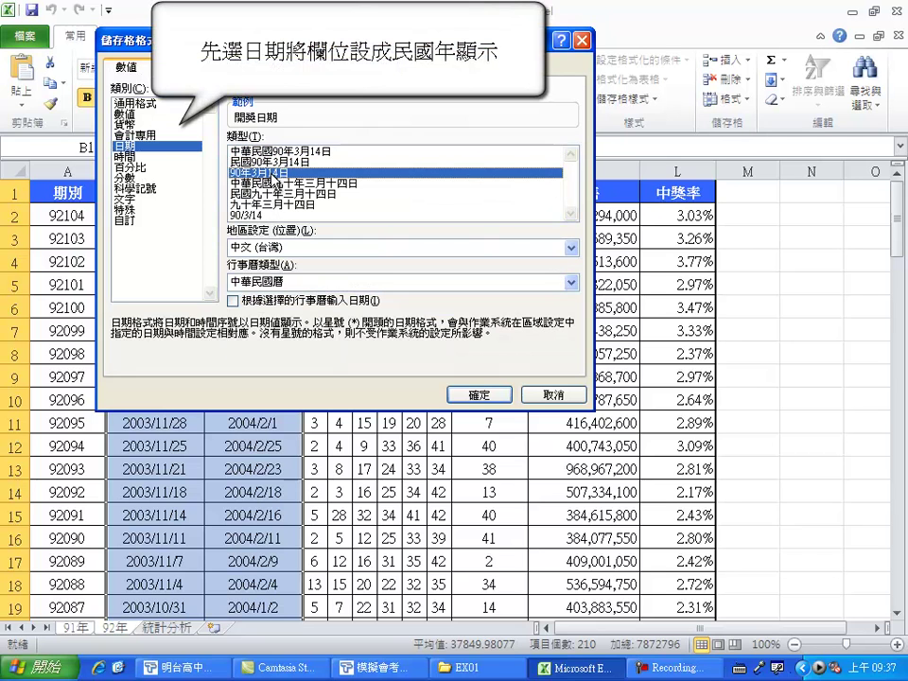
Customize the date format code to [$-404]e"年"mm"月"dd"日";@ for two-digit months and days, and apply it.
left_click(128, 219)
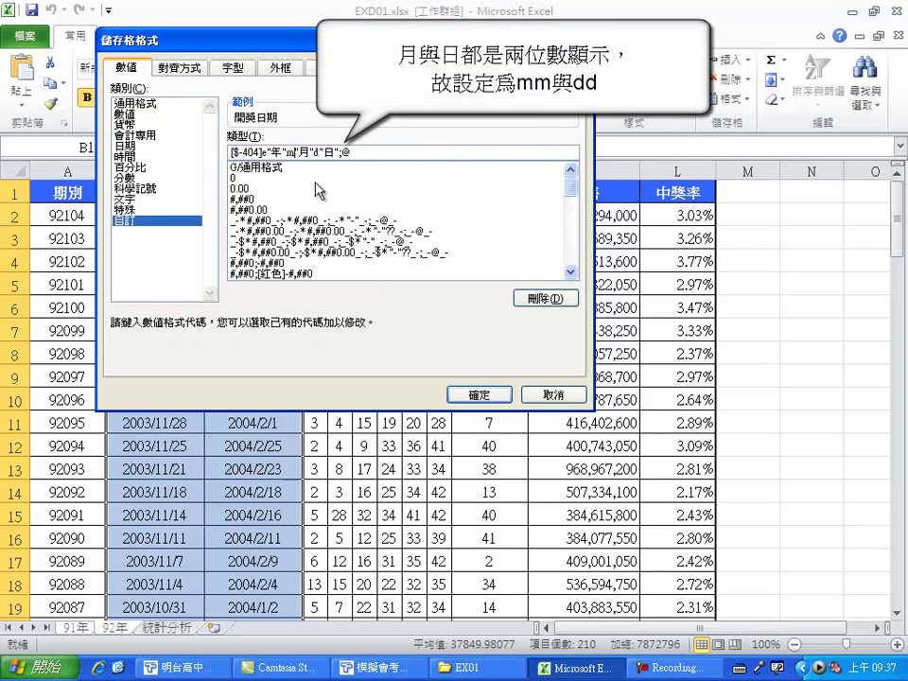
left_click(297, 153)
type("m")
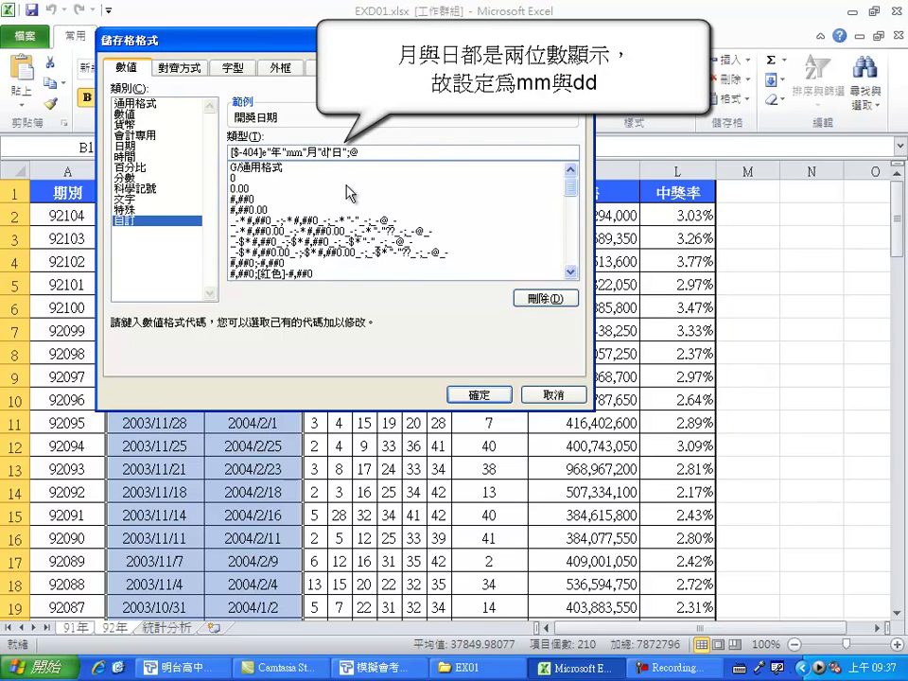
key("Right")
key("Right")
key("Right")
type("d")
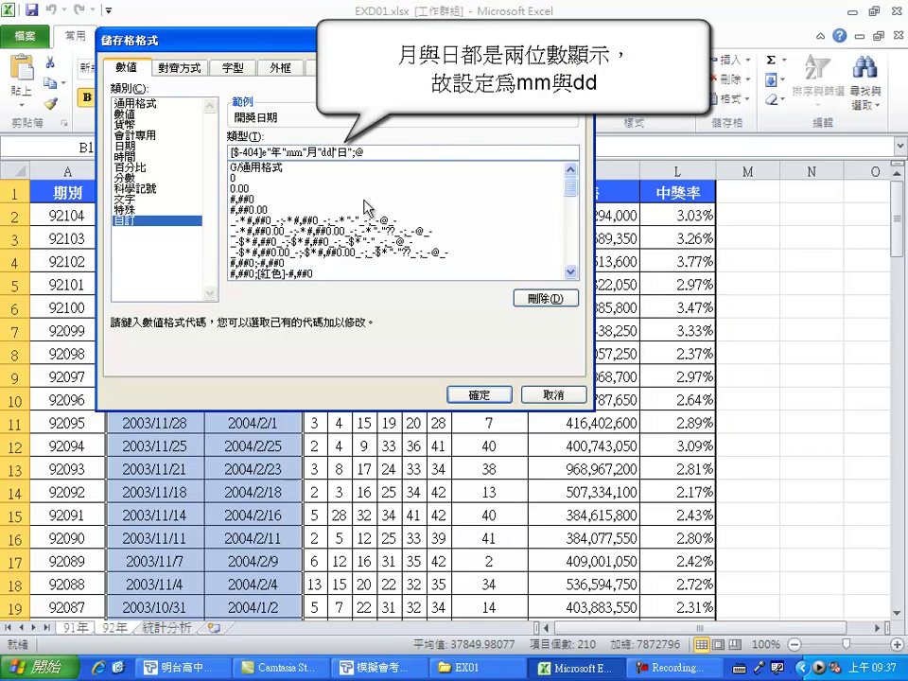
left_click(477, 395)
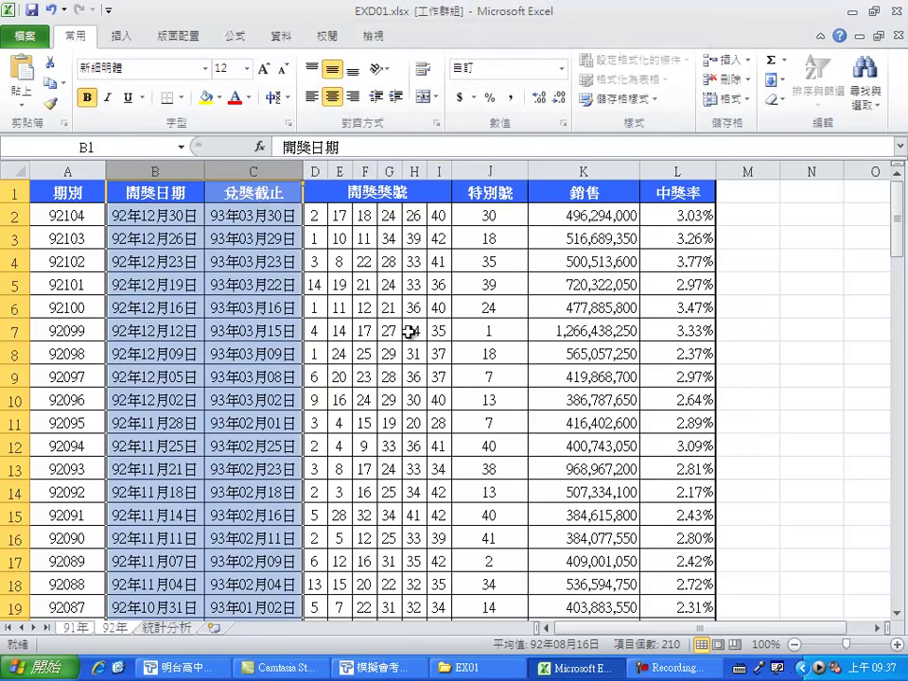
Insert the COUNTIF function into cell B2 of the 統計分析 sheet, choosing it from all functions.
left_click(171, 627)
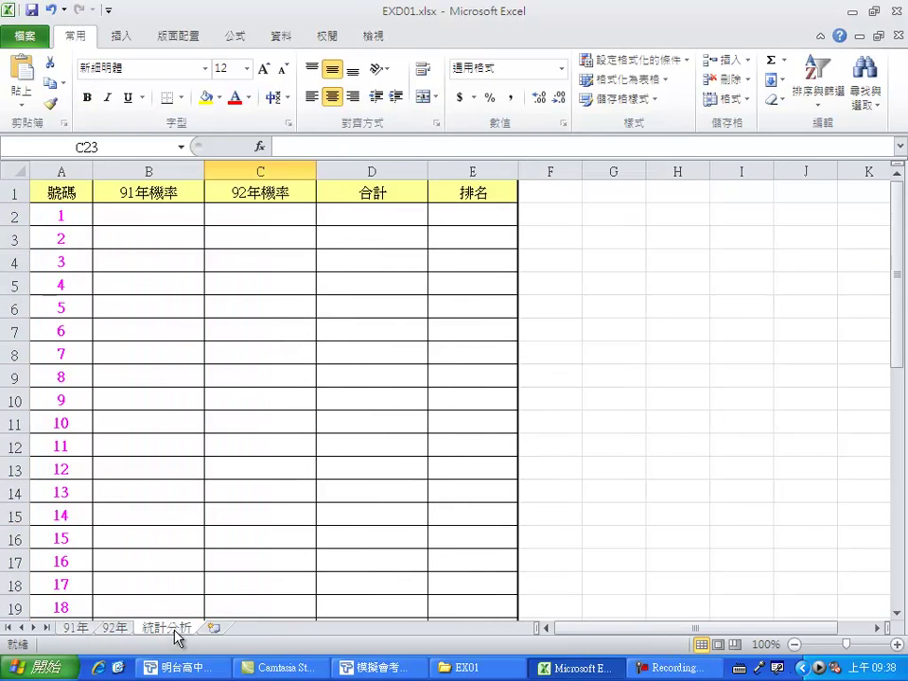
left_click(151, 213)
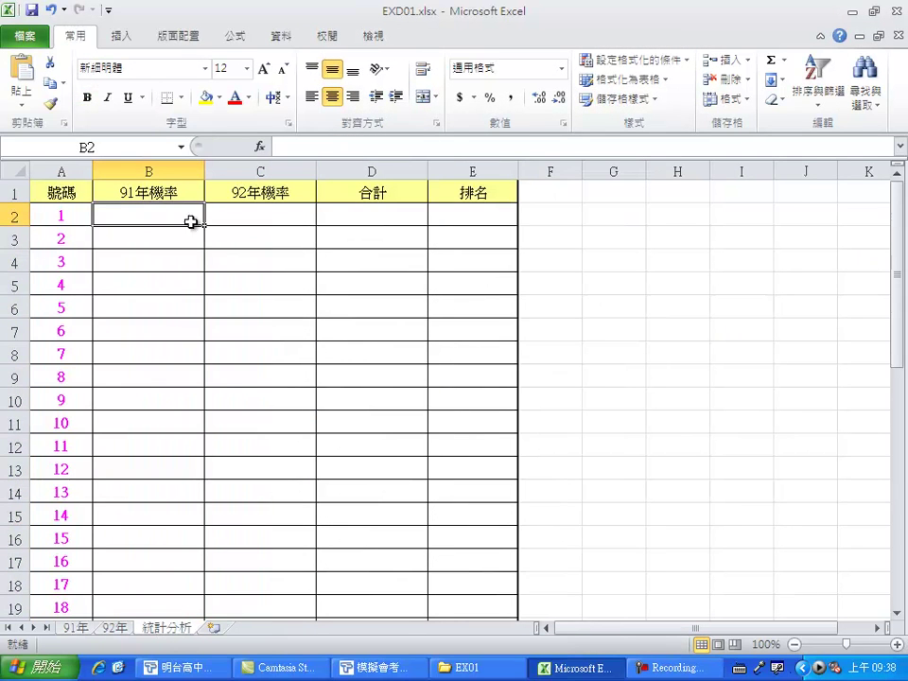
left_click(258, 147)
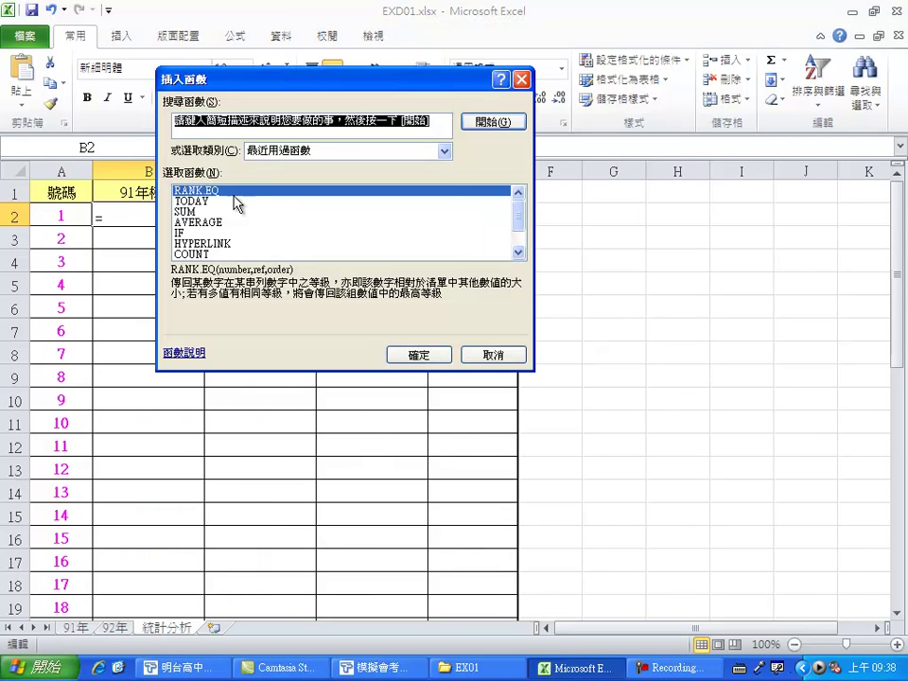
left_click(284, 151)
left_click(265, 172)
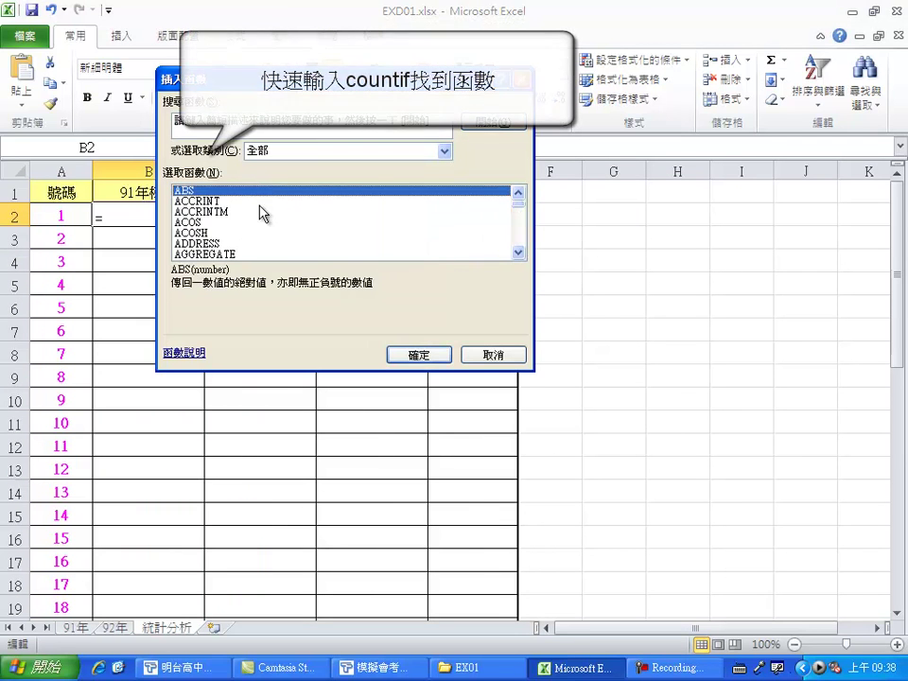
left_click(186, 213)
type("count")
scroll(208, 212, "down", 1)
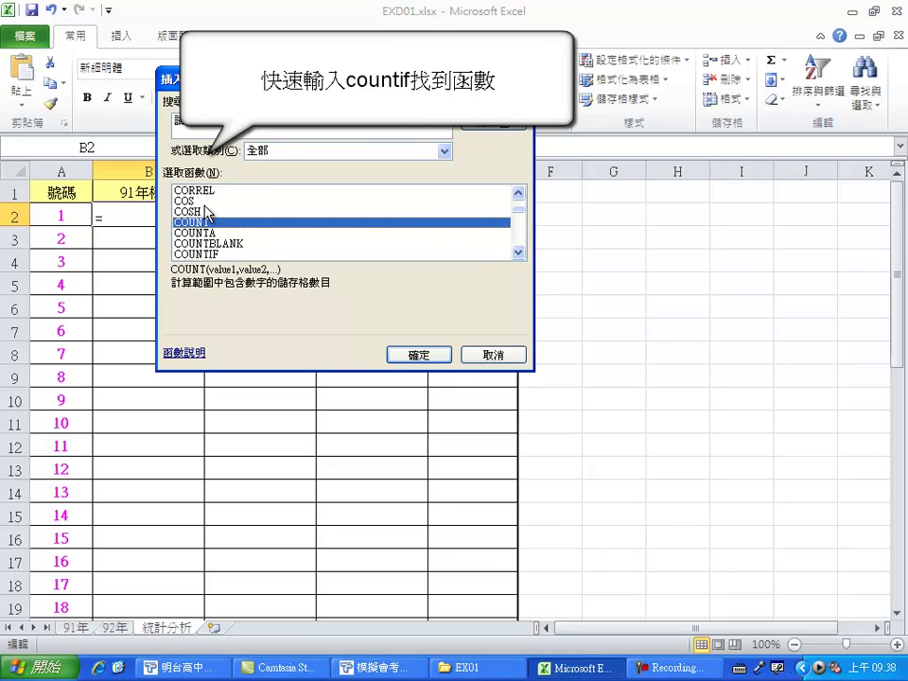
left_click(208, 254)
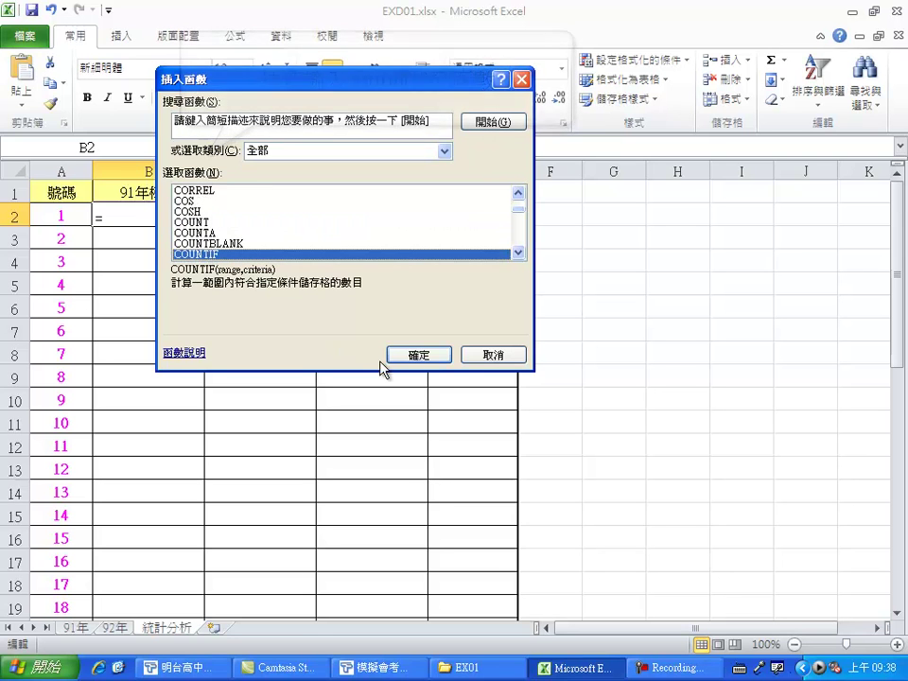
left_click(417, 356)
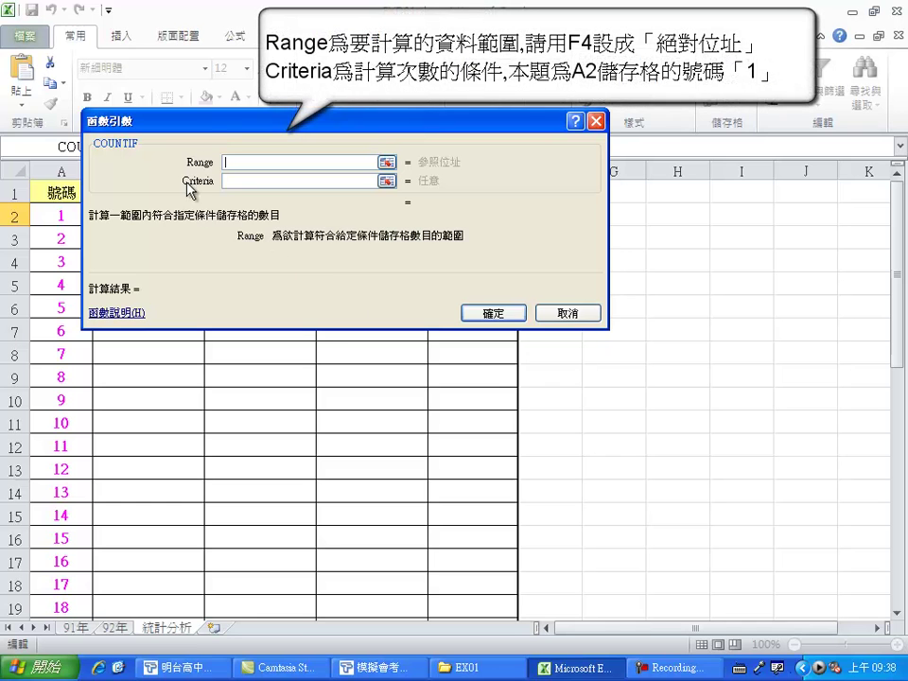
Set B2's COUNTIF range to the absolute reference '91年'!$D$2:$J$100 and its criteria to A2.
left_click_drag(213, 130, 460, 320)
left_click(76, 626)
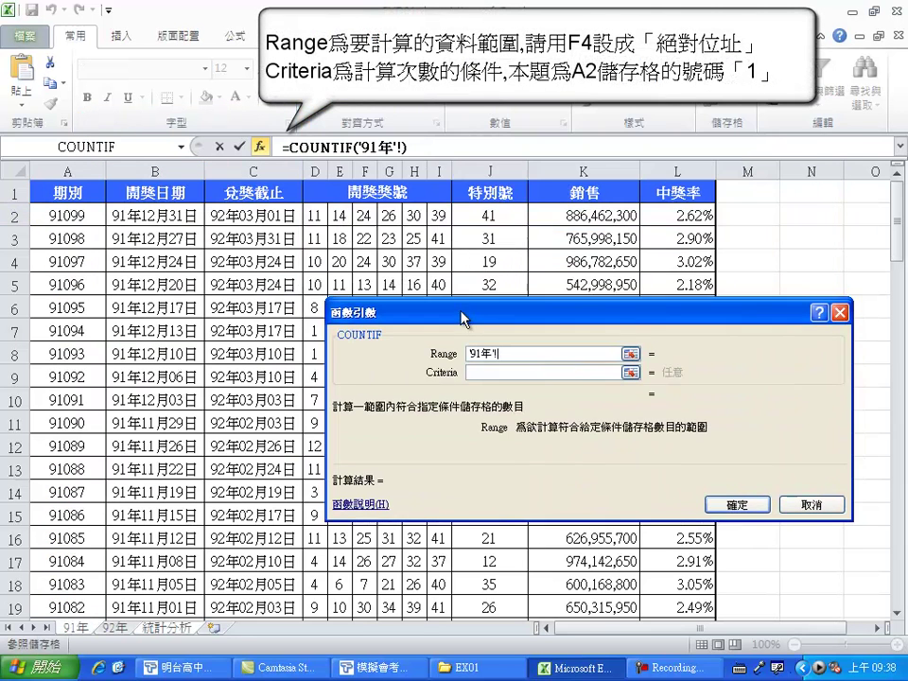
left_click_drag(314, 215, 481, 220)
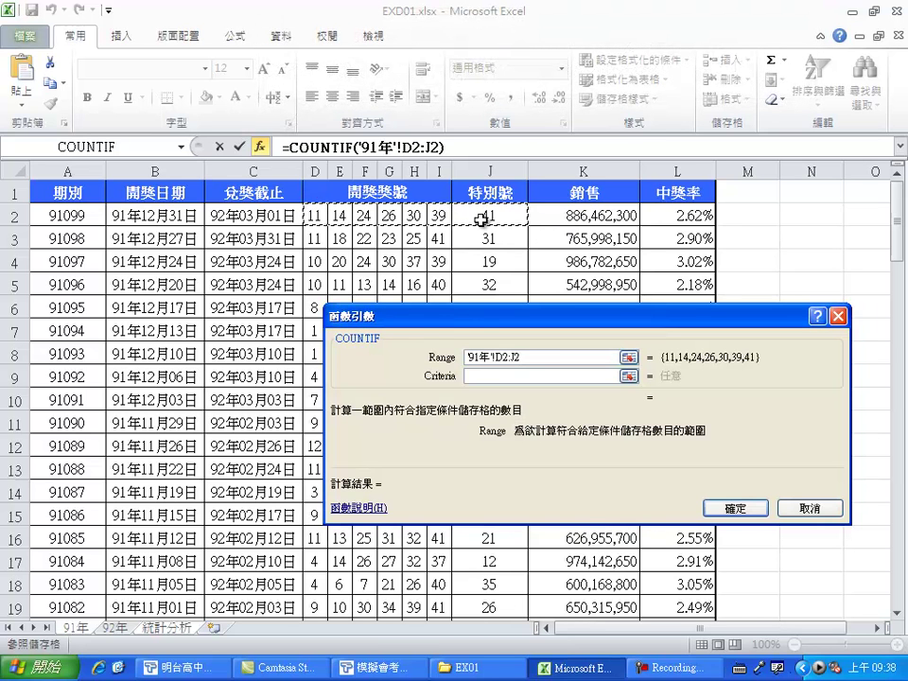
key("ctrl+shift+Down")
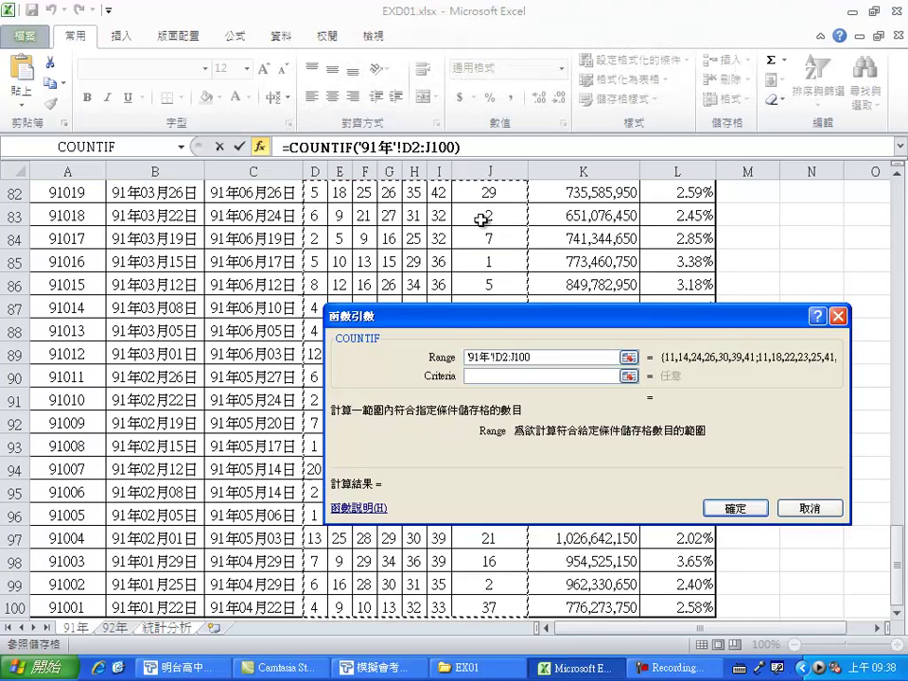
key("F4")
left_click(530, 373)
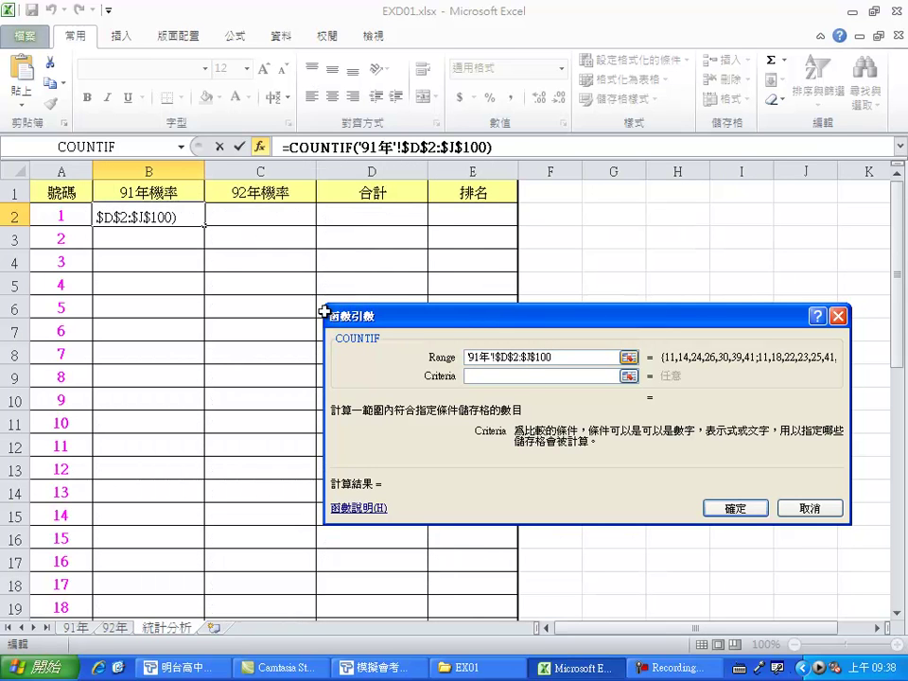
left_click(66, 216)
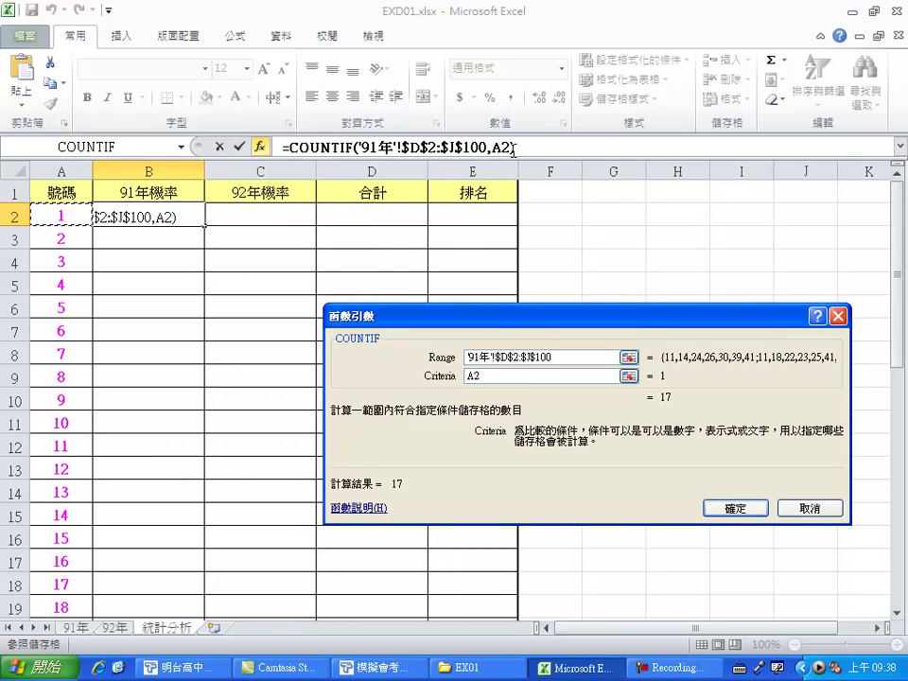
Append a division to B2's COUNTIF formula and insert the COUNT function as the divisor.
left_click(542, 146)
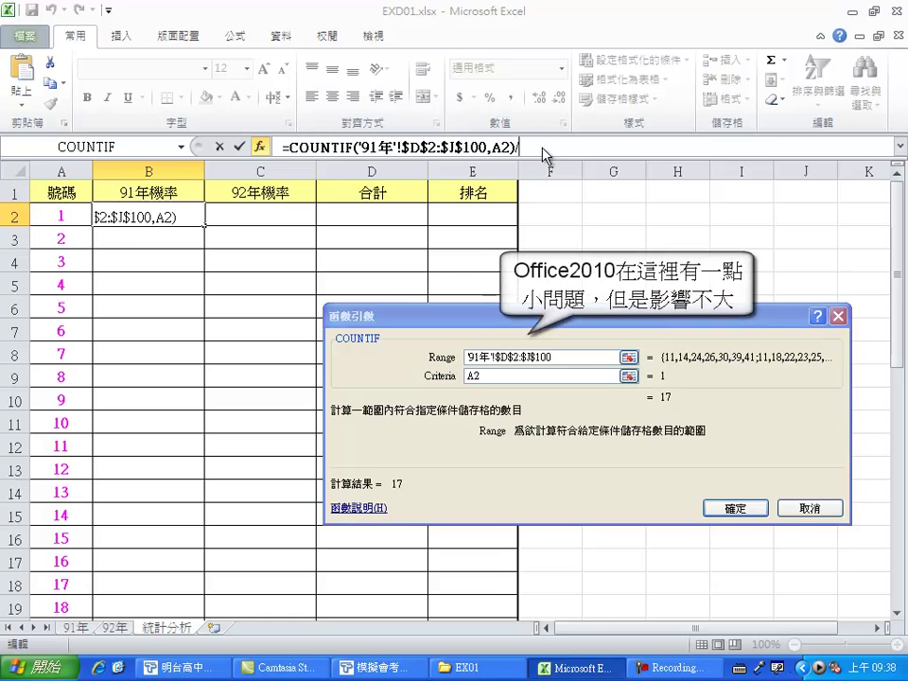
type("/")
left_click(181, 149)
left_click(54, 309)
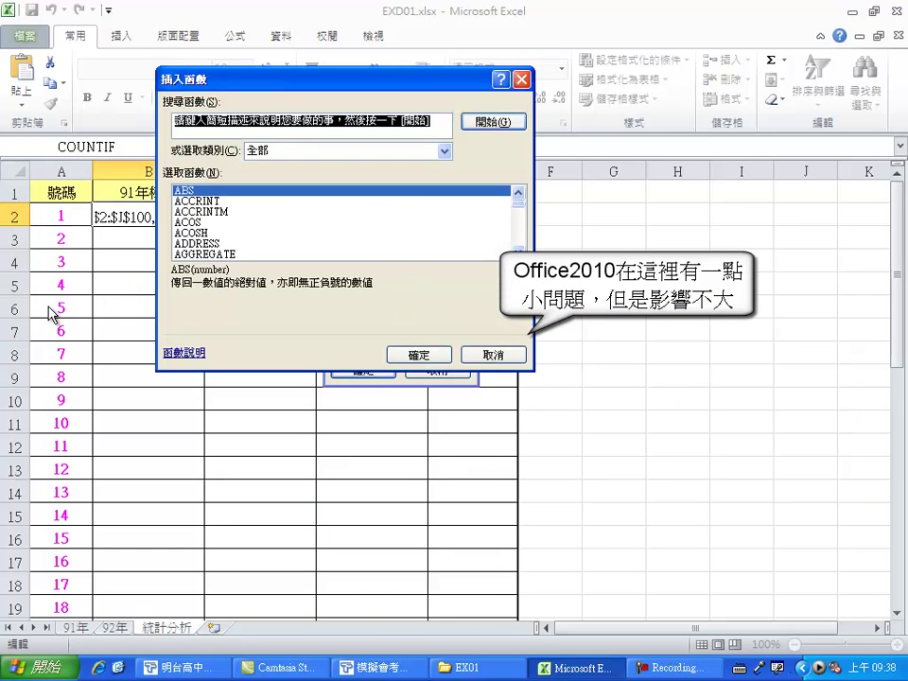
left_click(195, 225)
type("count")
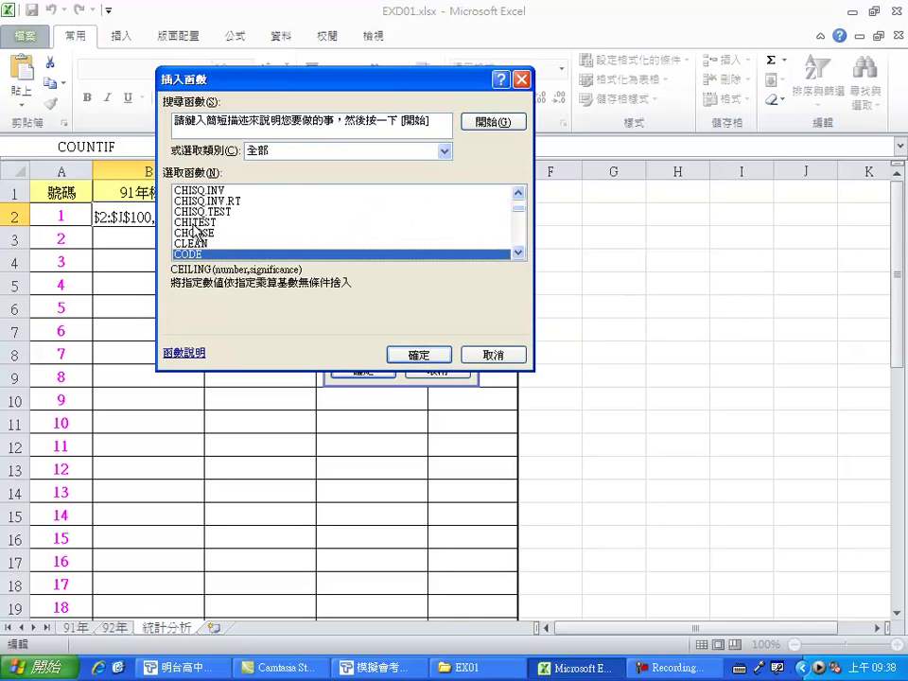
left_click(424, 355)
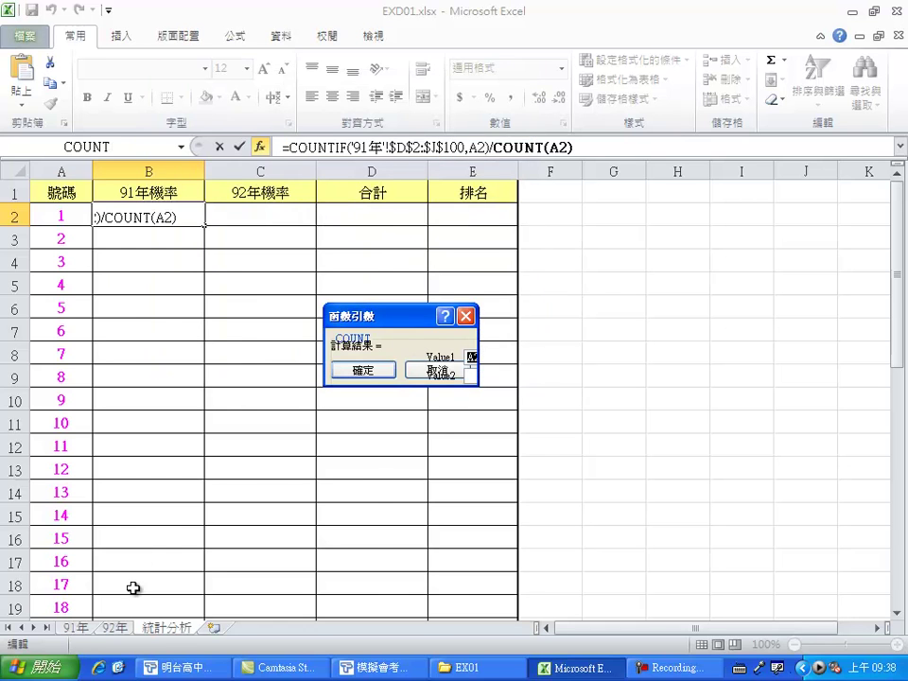
Set the COUNT range in B2 to the absolute reference '91年'!$D$2:$J$100 and confirm the formula.
left_click(77, 628)
scroll(379, 285, "up", 3)
scroll(397, 284, "down", 3)
left_click_drag(496, 609, 319, 206)
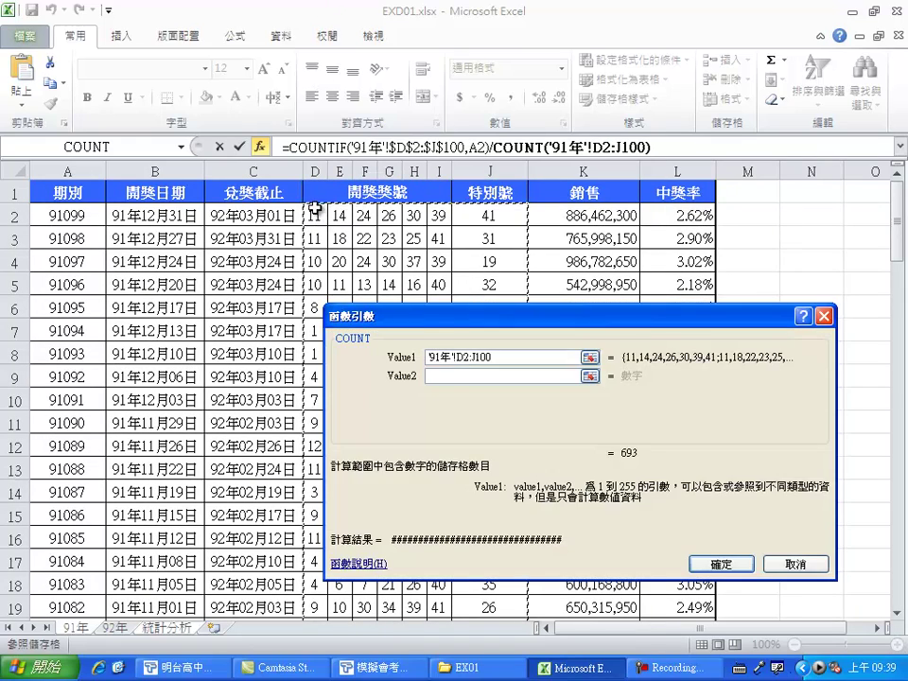
key("F4")
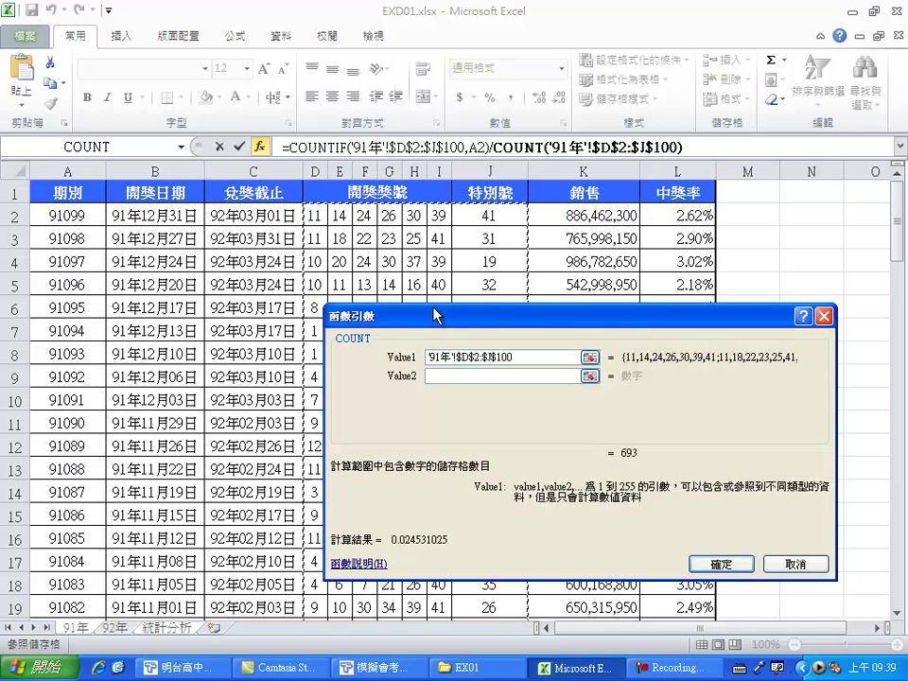
left_click(709, 565)
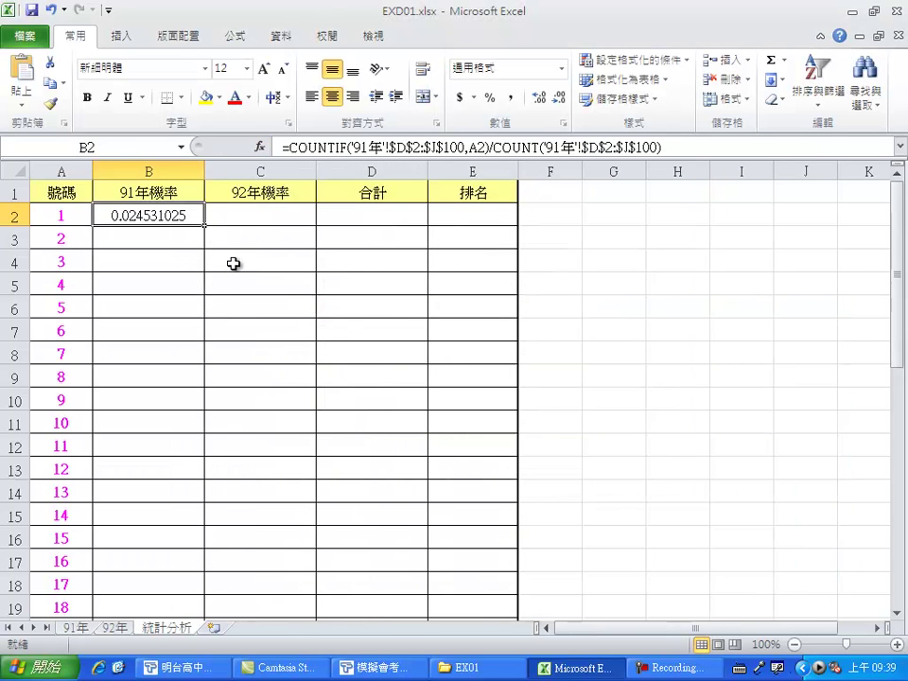
Insert the COUNTIF function into cell C2, choosing it from the recently used functions.
left_click(257, 214)
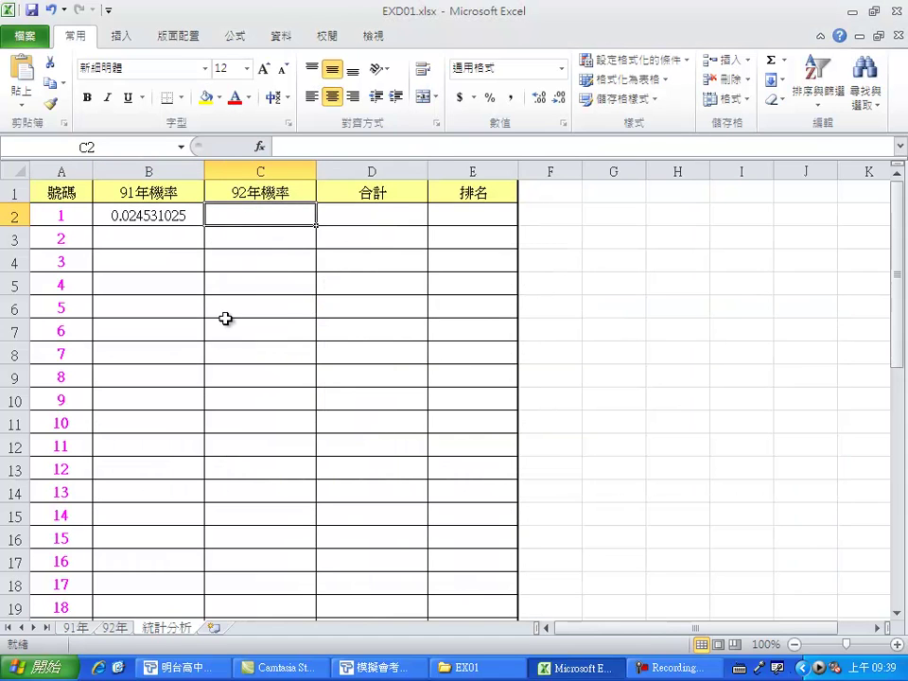
left_click(258, 148)
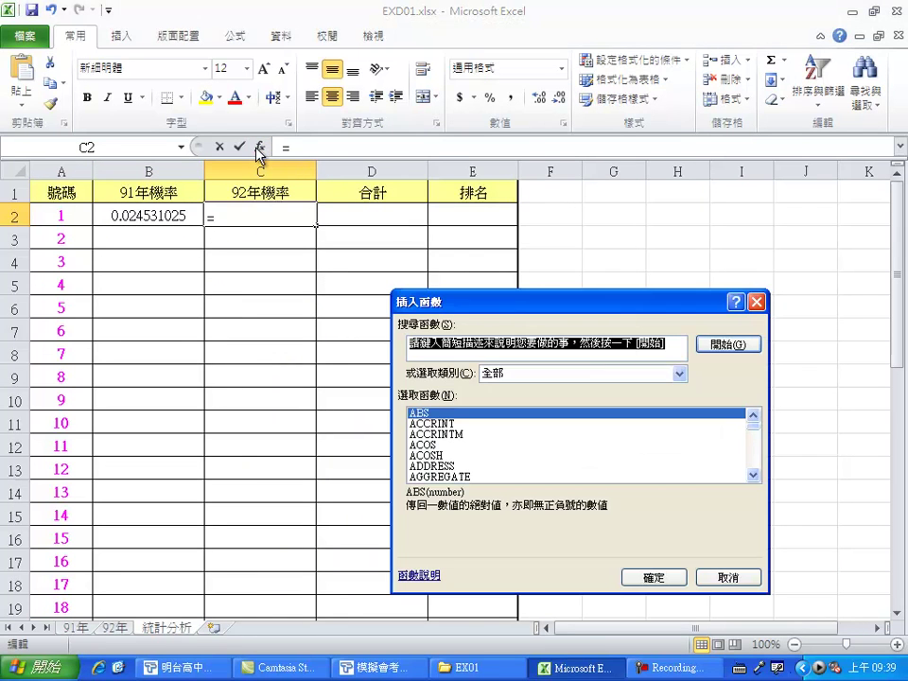
left_click(501, 372)
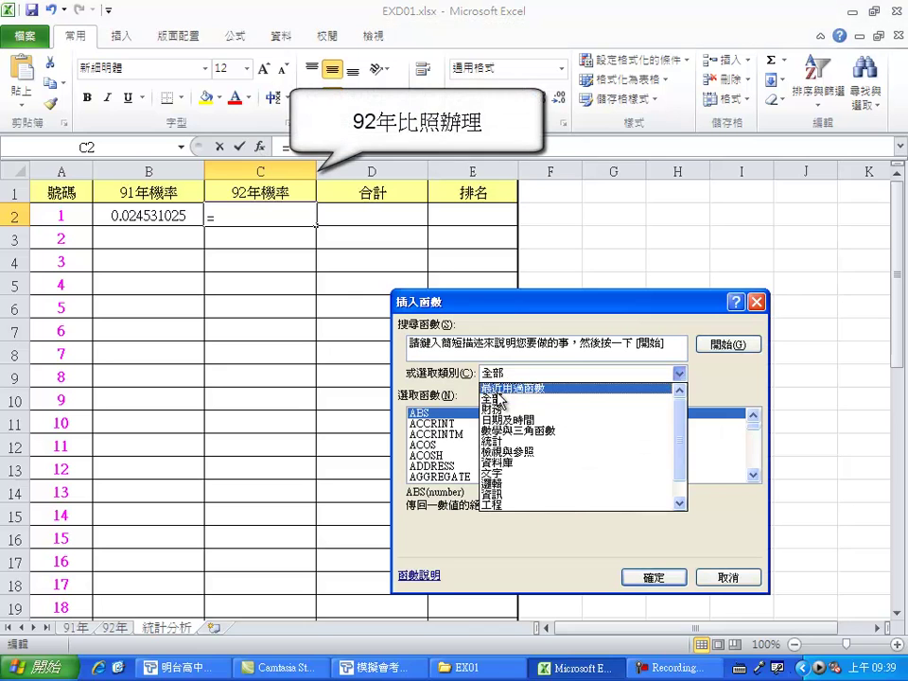
left_click(503, 390)
left_click(444, 423)
left_click(651, 579)
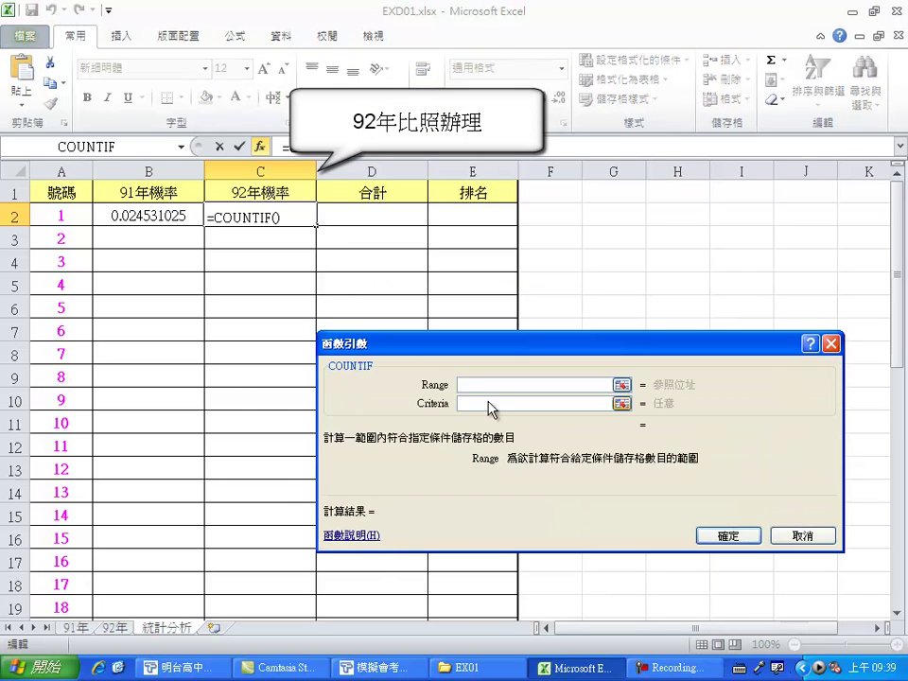
Set C2's COUNTIF range to the absolute reference '92年'!$D$2:$J$105 and its criteria to A2.
left_click(116, 629)
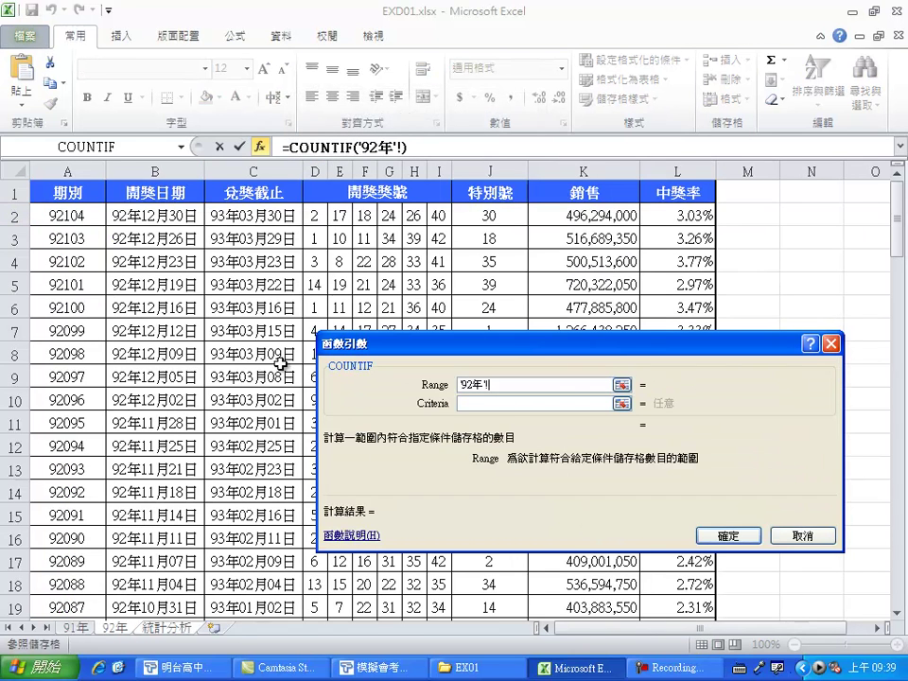
left_click_drag(317, 225, 491, 218)
key("ctrl+shift+Down")
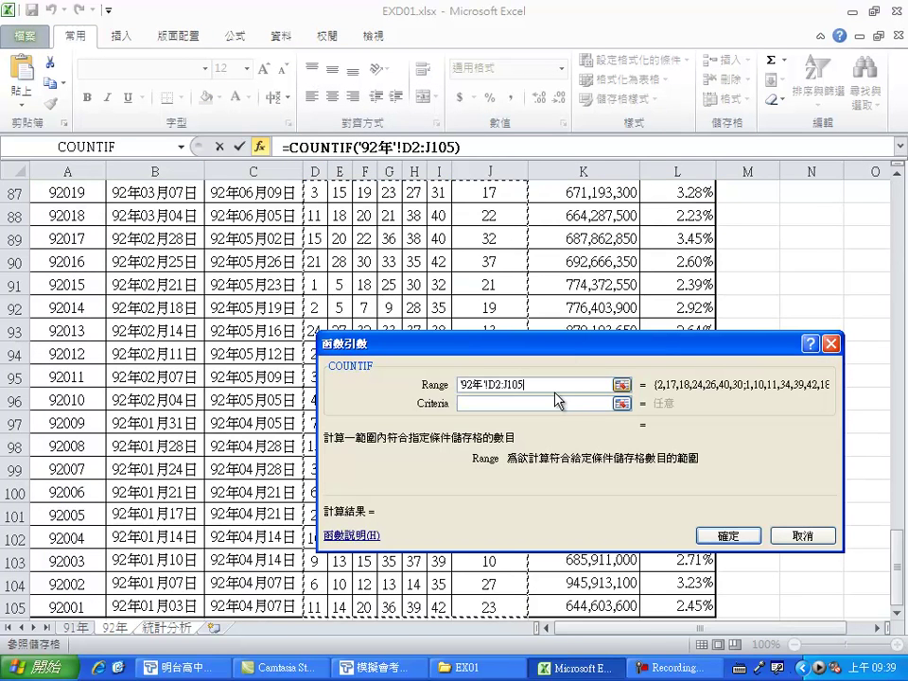
key("F4")
left_click(539, 403)
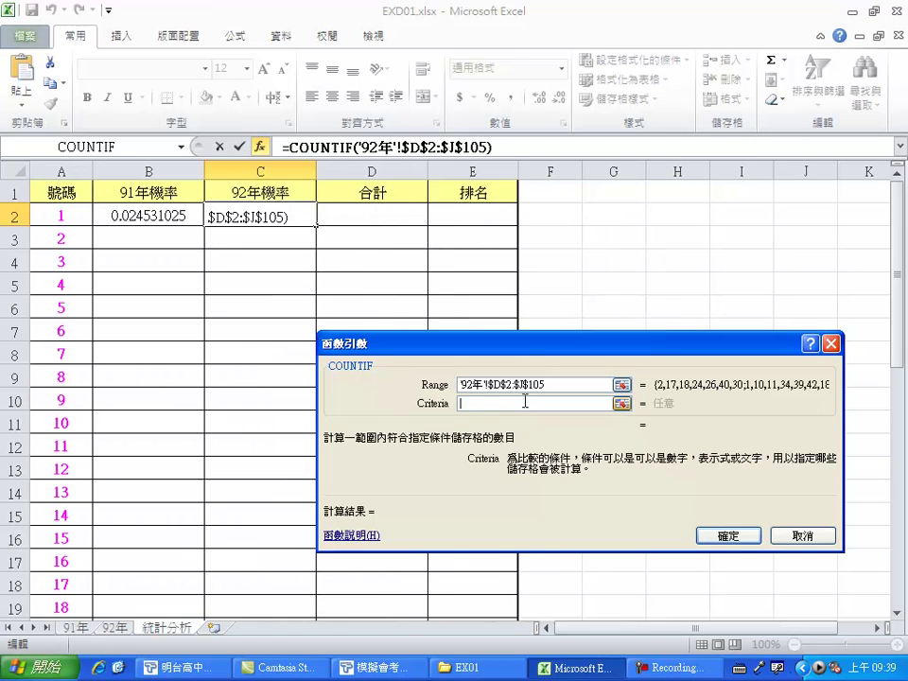
left_click(66, 217)
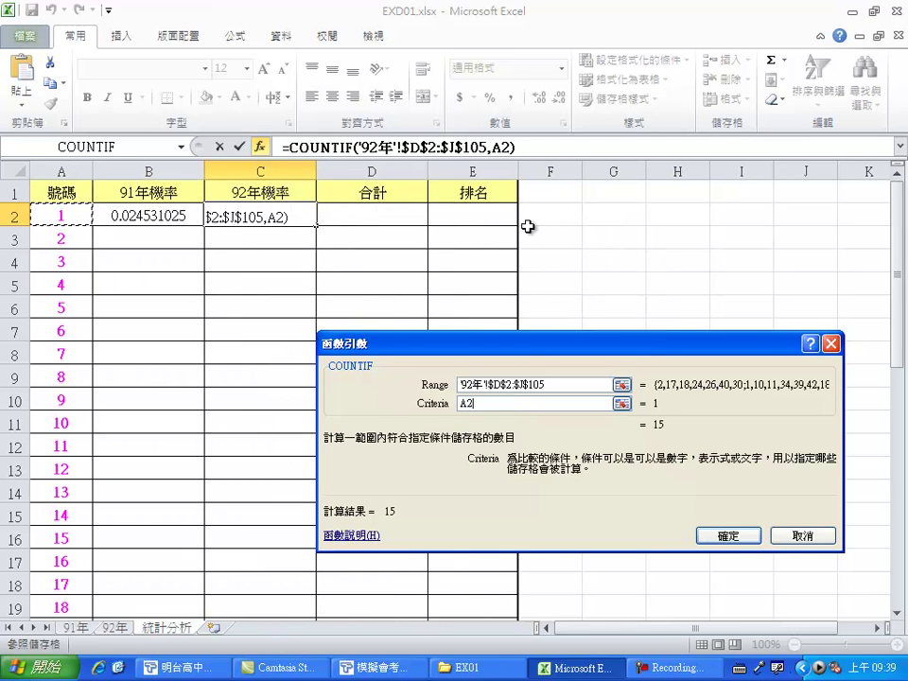
Append a division to C2's COUNTIF formula and insert the COUNT function as the divisor.
left_click(540, 151)
type("/")
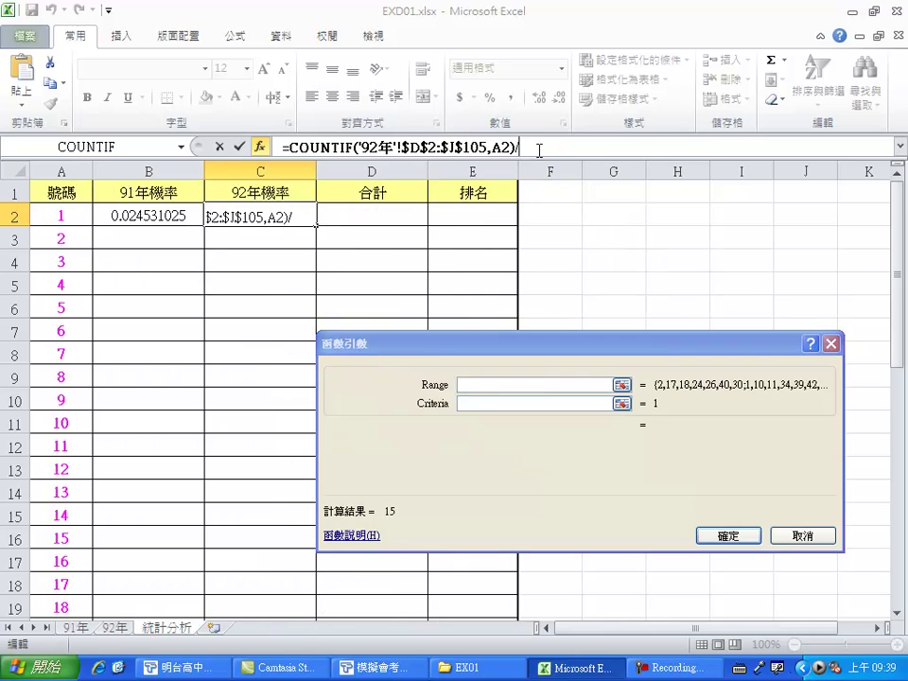
left_click(181, 149)
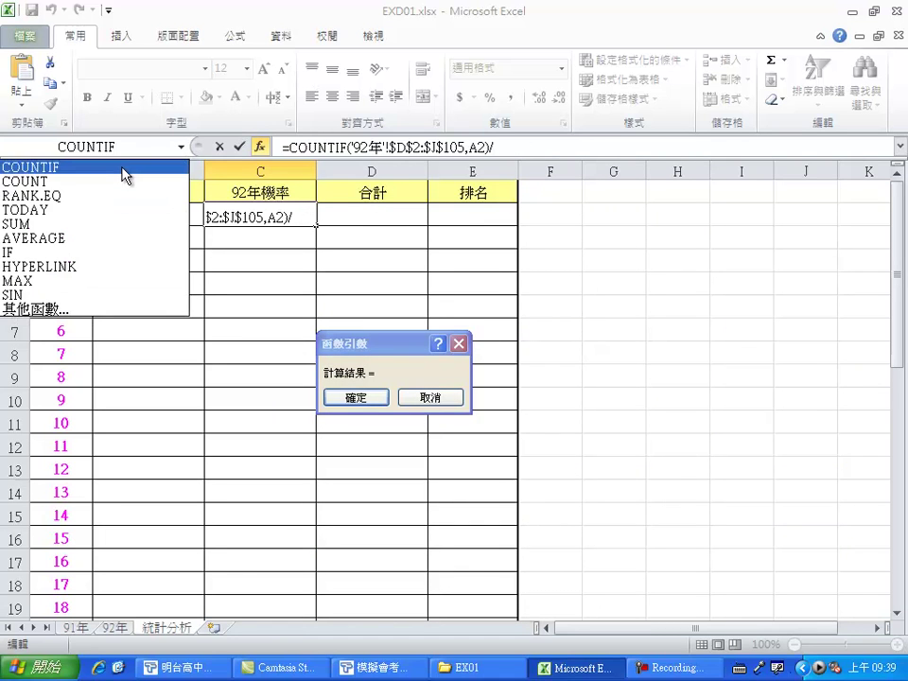
left_click(87, 180)
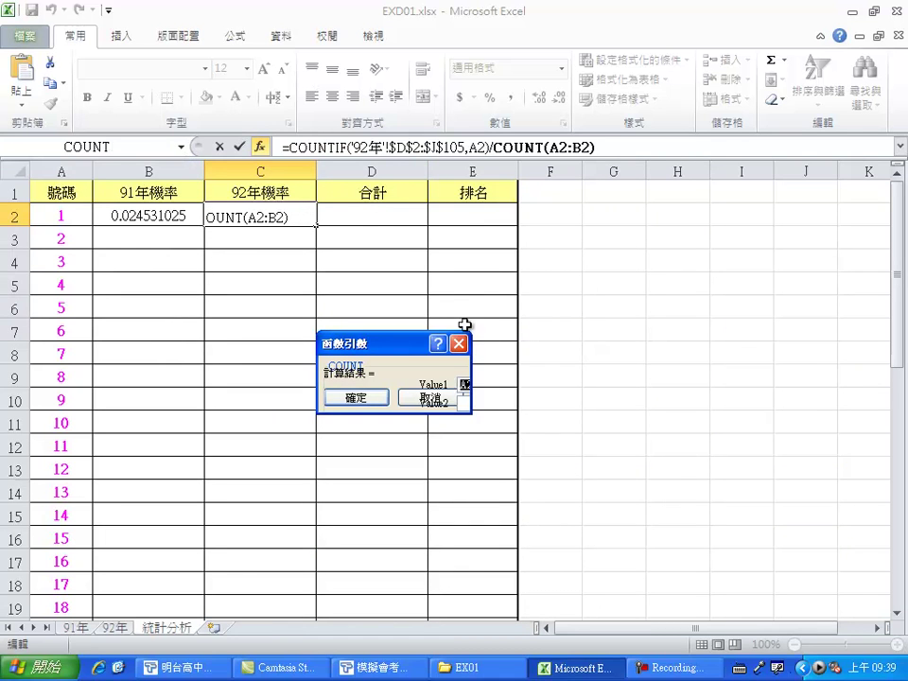
Set the COUNT range in C2 to the absolute reference '92年'!$D$2:$J$105 and confirm the formula.
left_click(110, 628)
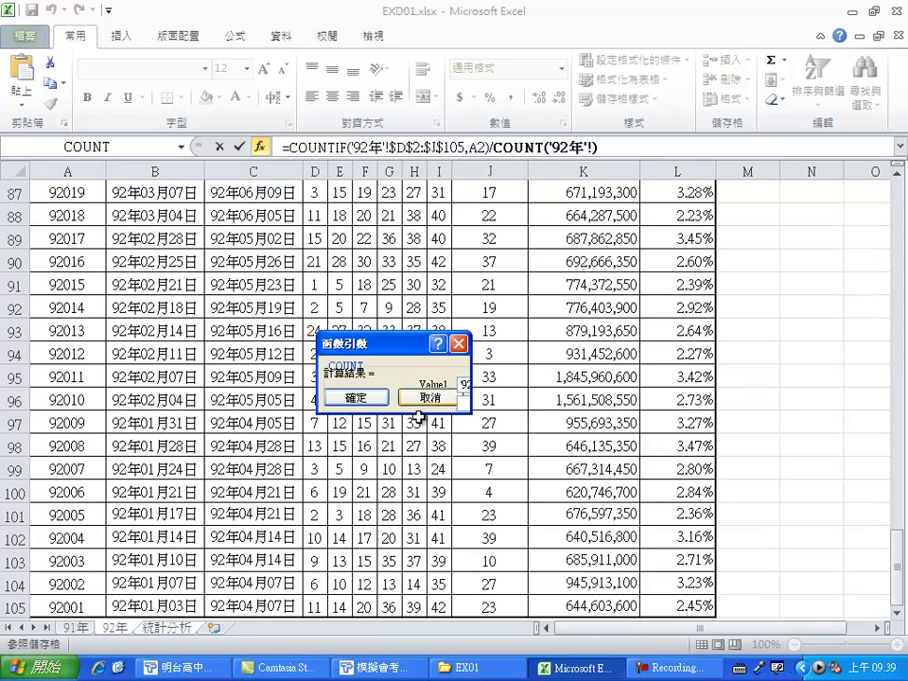
left_click_drag(483, 600, 320, 219)
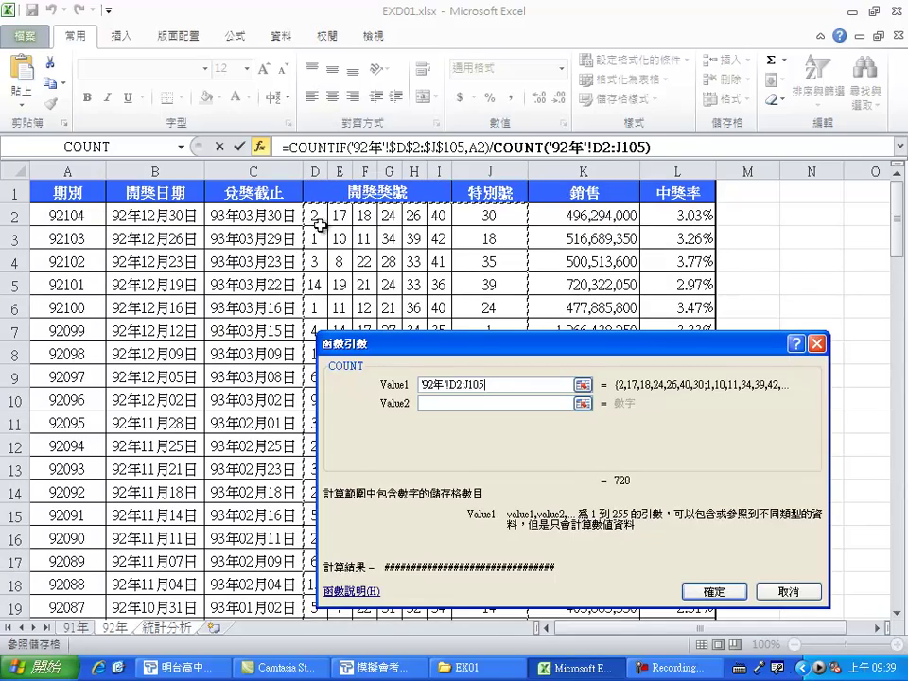
key("F4")
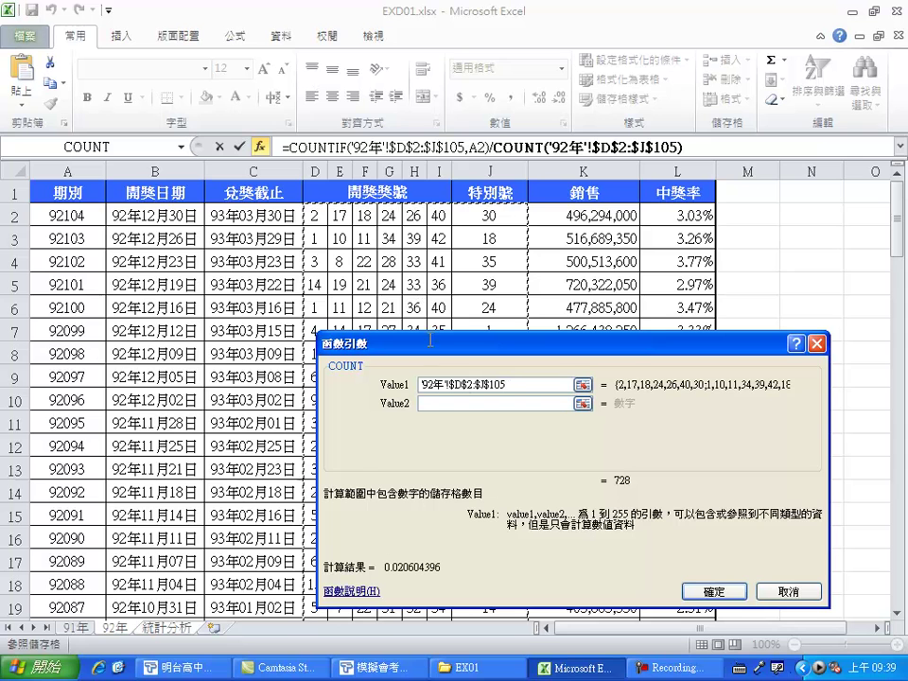
left_click(698, 586)
Apply the custom number format "????? / 10000" to the probability cells B2:C2.
left_click_drag(178, 211, 228, 215)
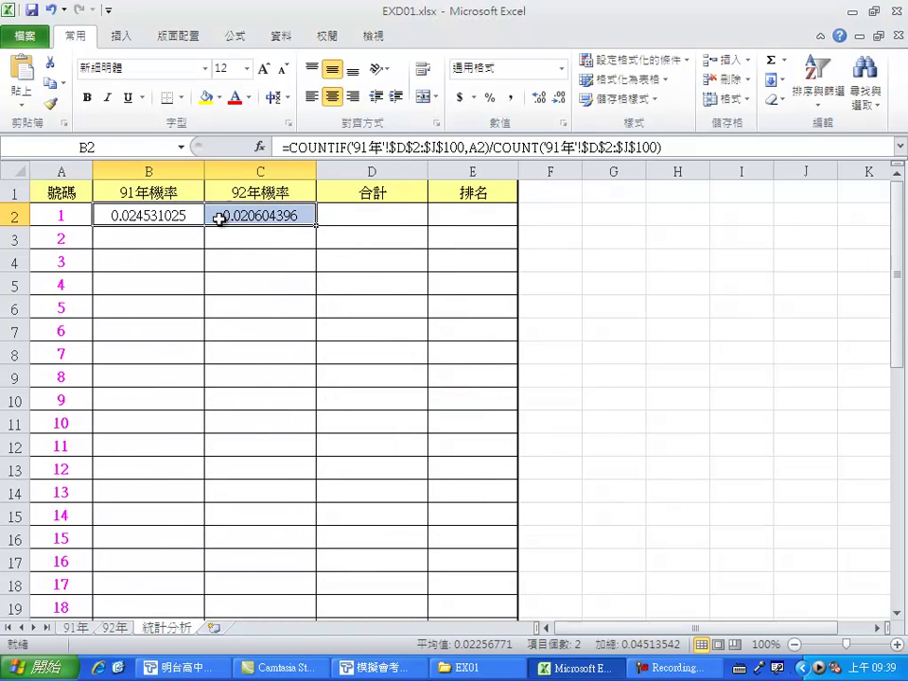
left_click(564, 124)
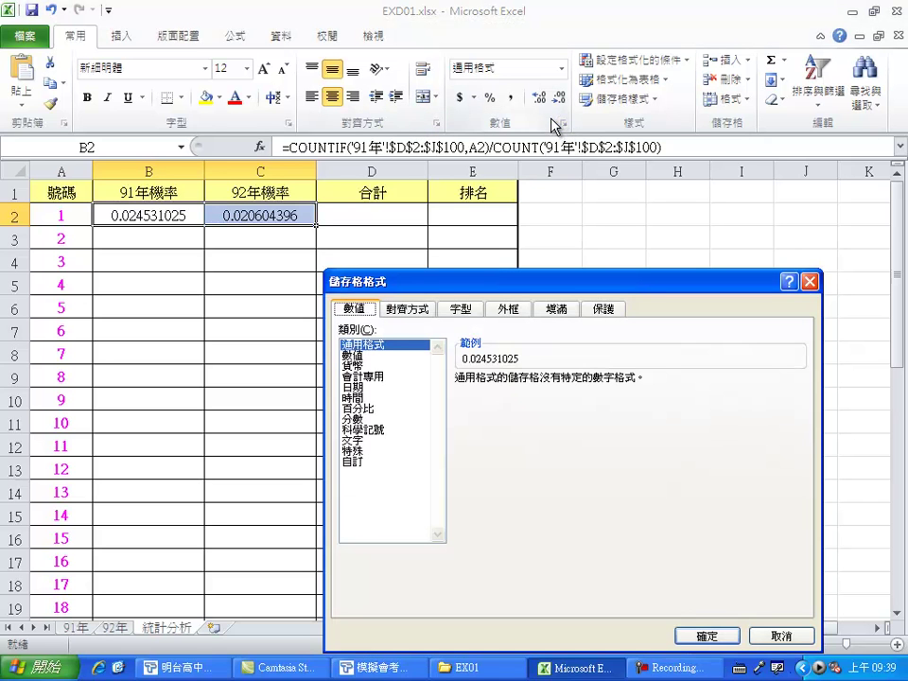
left_click(365, 463)
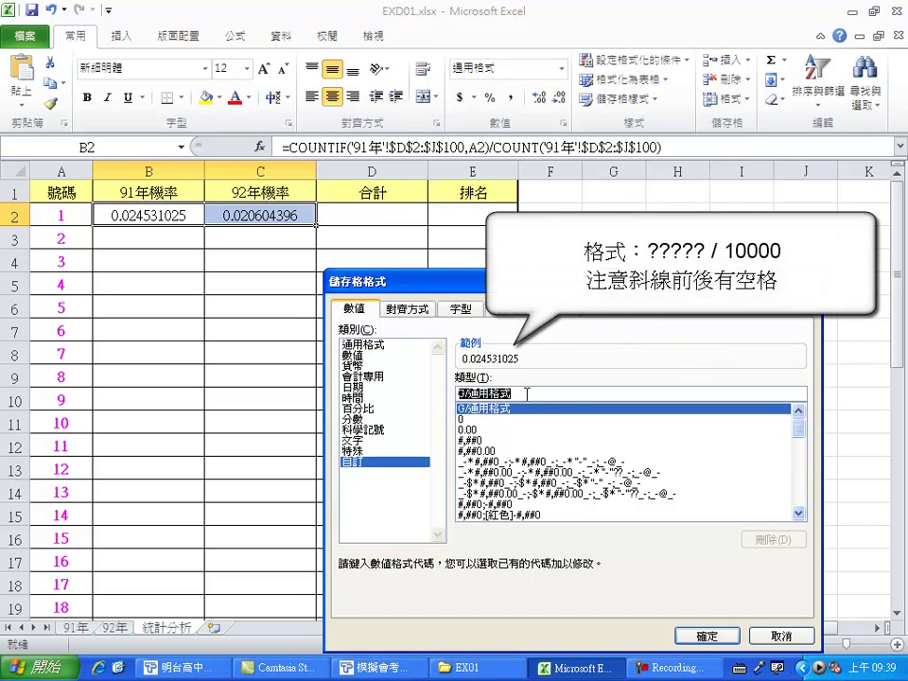
type("?????")
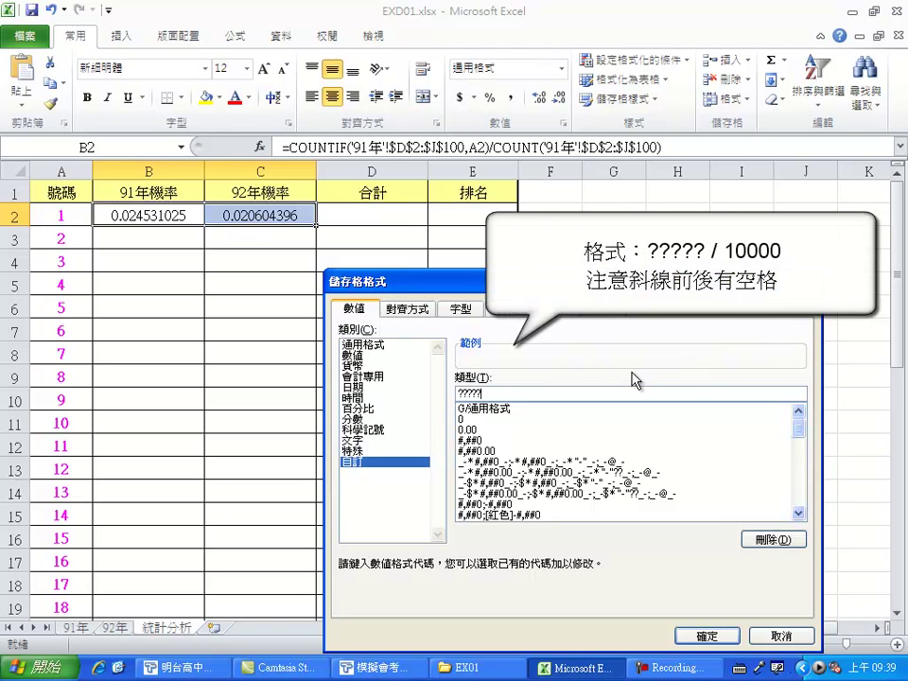
type(" / 10000")
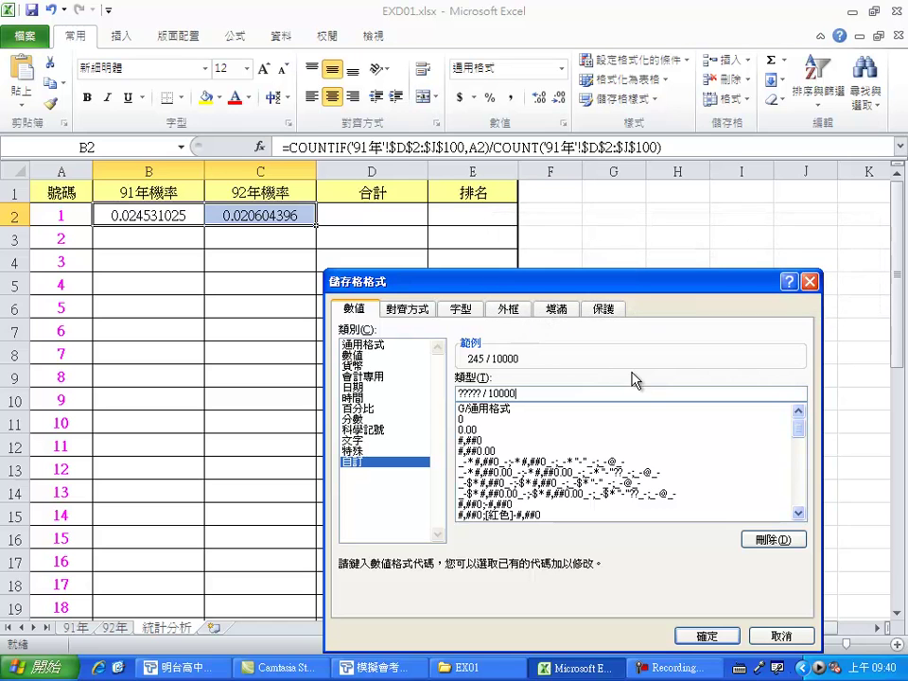
left_click(712, 636)
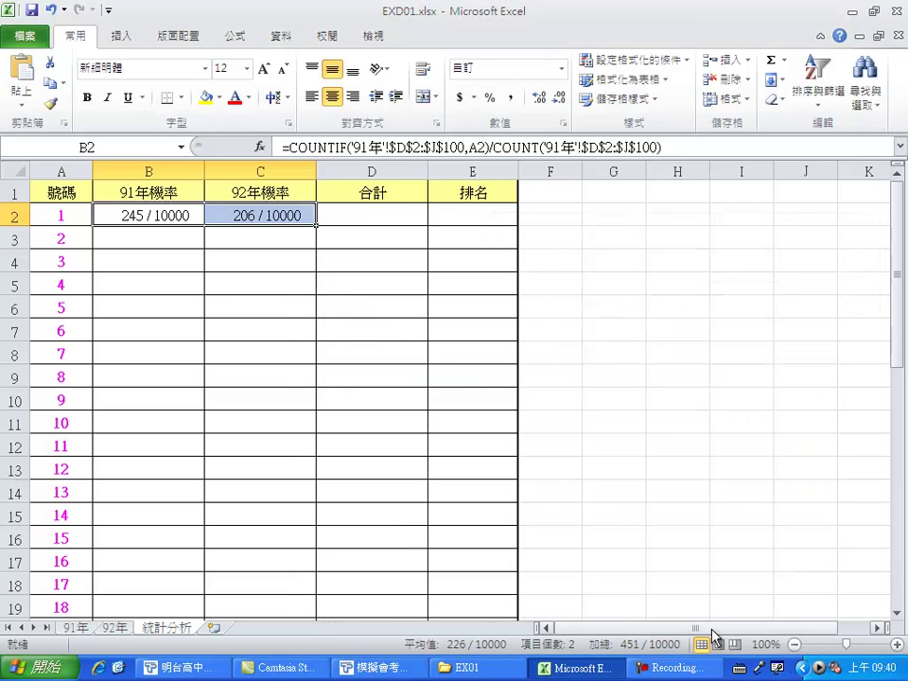
Fill the B2:C2 formulas down to row 43 and AutoSum each row's two probabilities into the 合計 column.
double_click(317, 228)
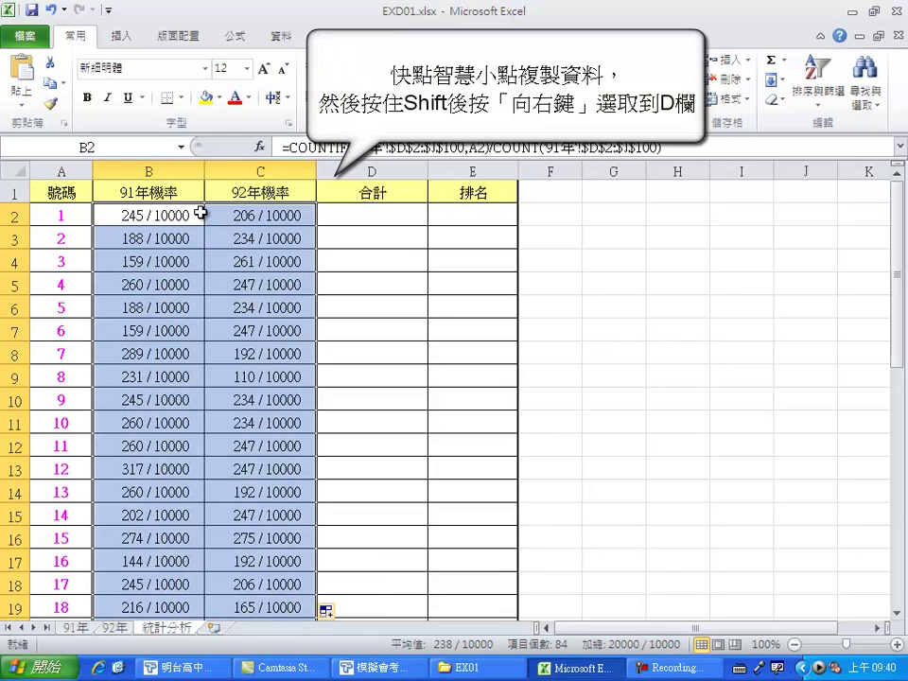
key("shift+Right")
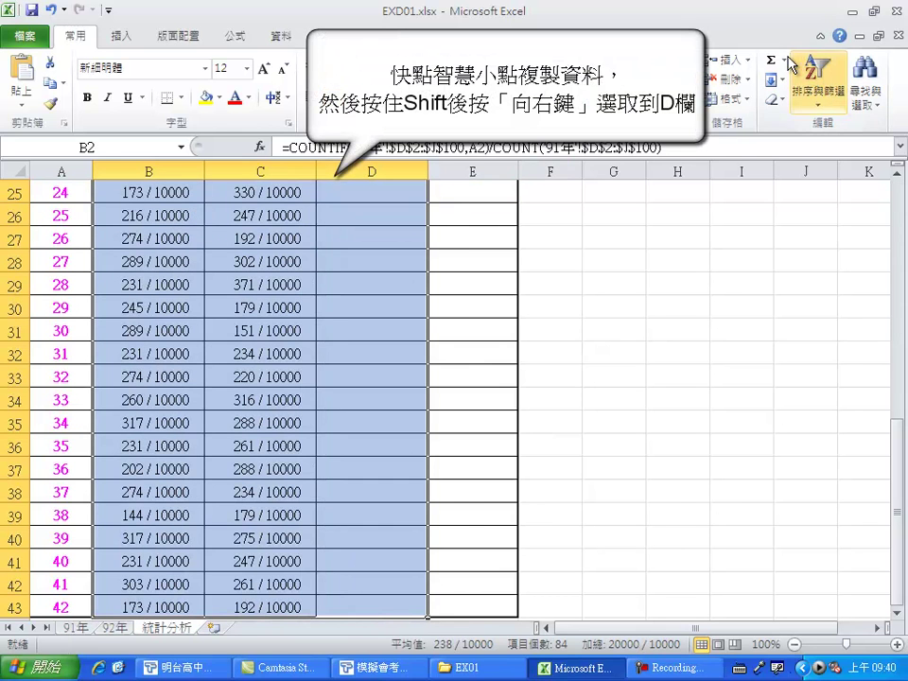
key("ctrl+r")
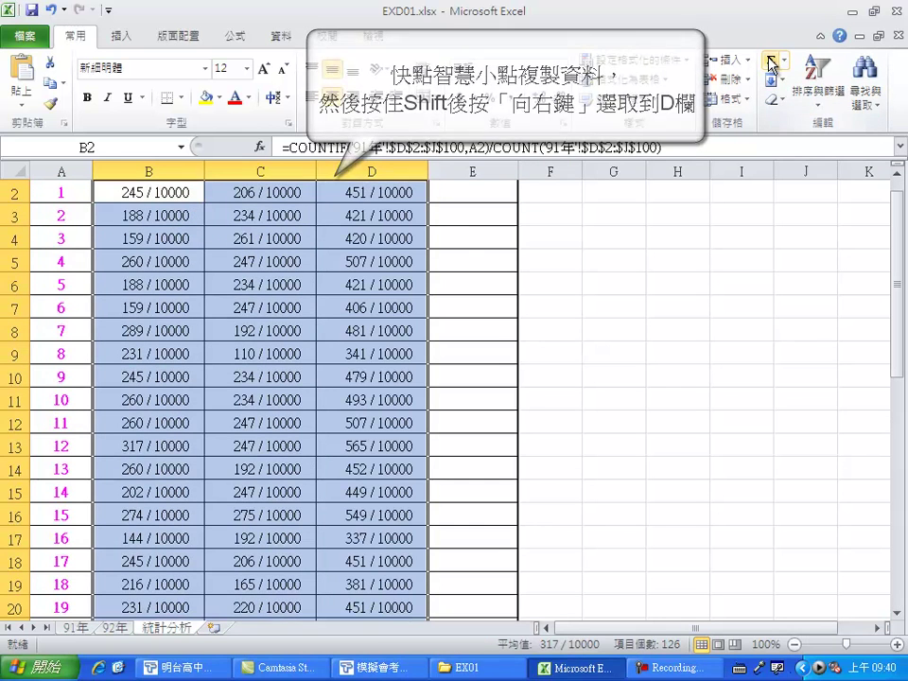
Insert the RANK.EQ function into cell E2, choosing it from the list of all functions.
left_click(471, 191)
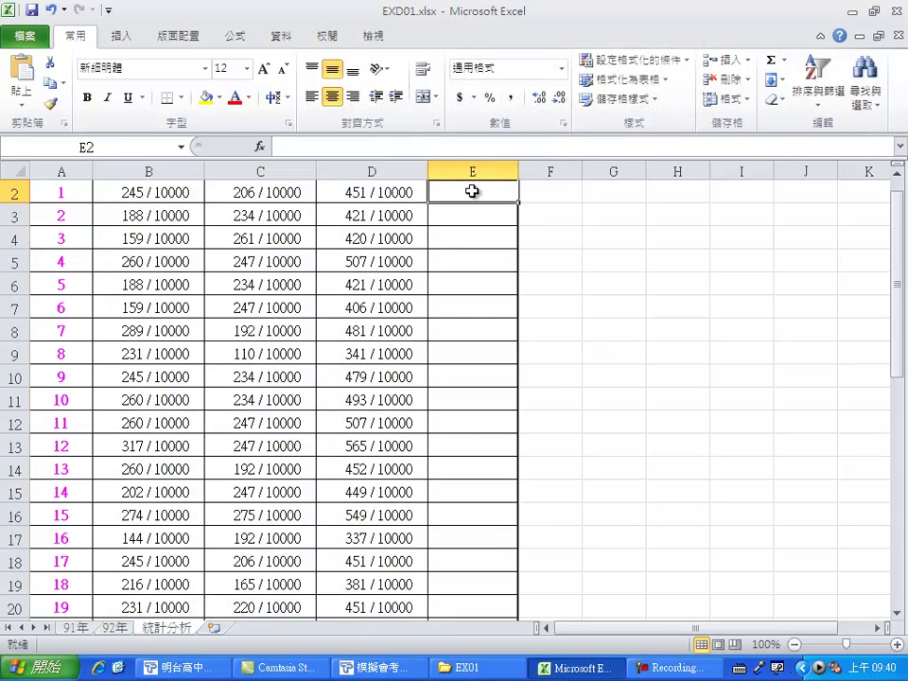
scroll(502, 218, "up", 1)
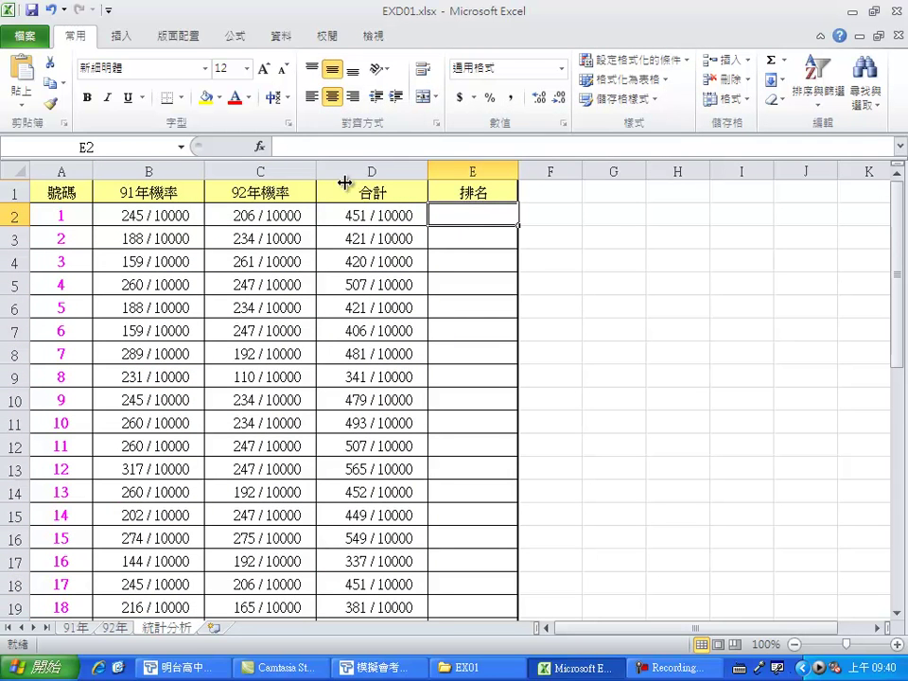
left_click(260, 147)
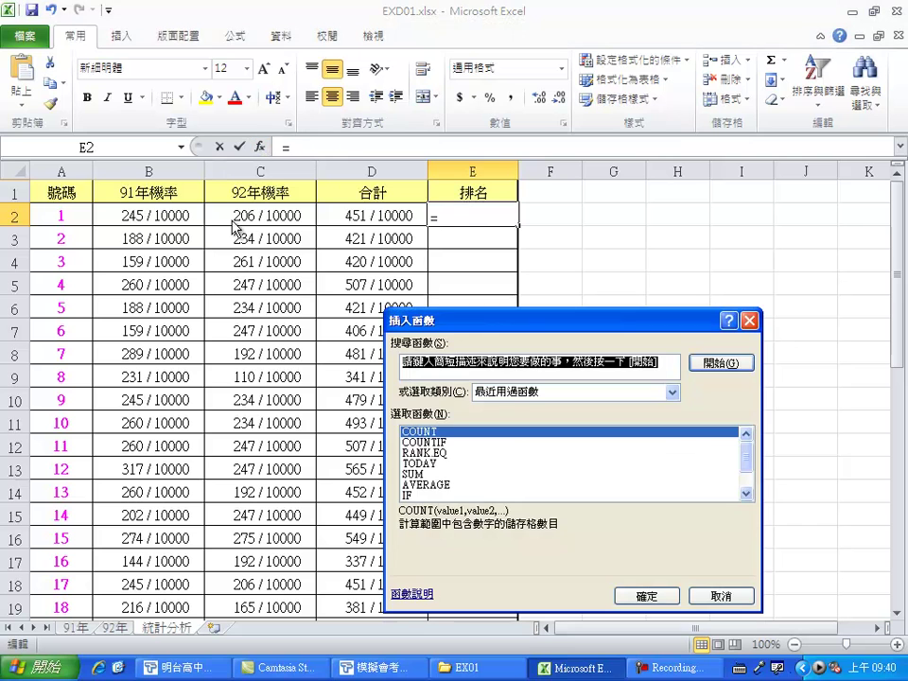
left_click(522, 393)
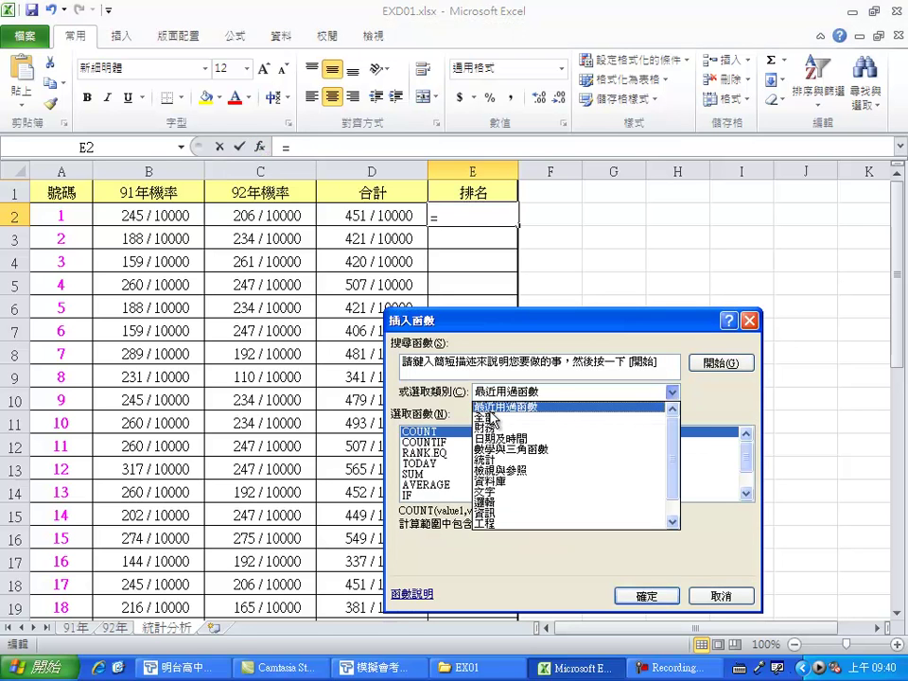
left_click(490, 417)
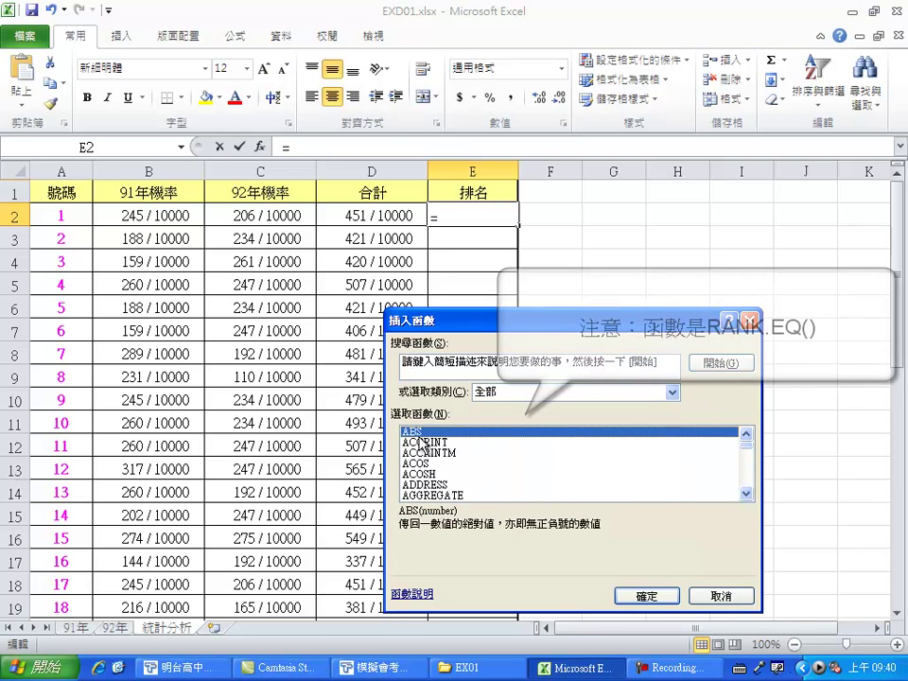
type("rank")
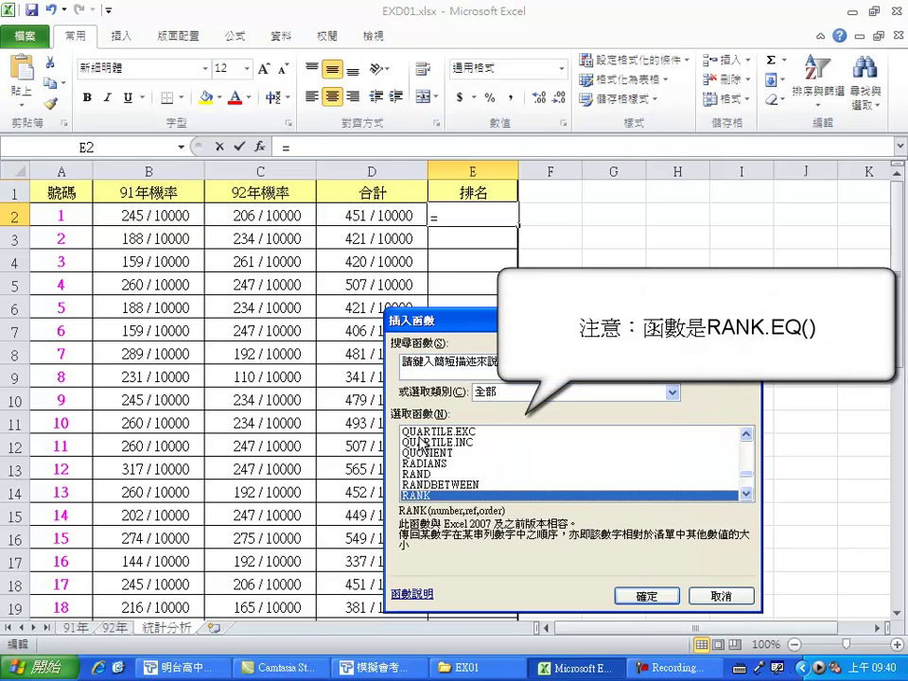
scroll(508, 448, "down", 1)
left_click(441, 485)
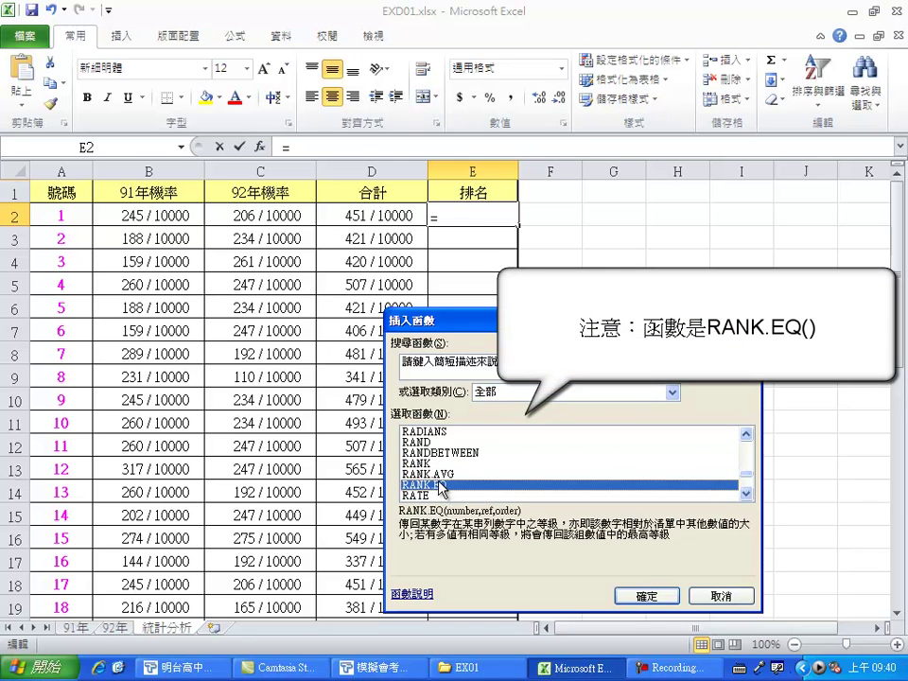
left_click(646, 597)
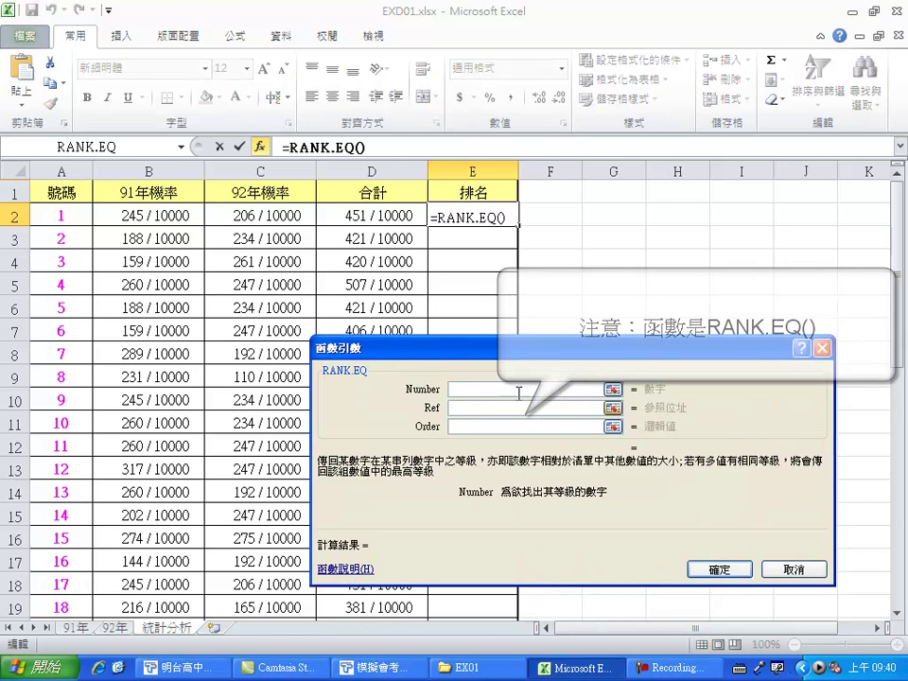
Rank D2 against the absolute range $D$2:$D$43 in E2's RANK.EQ formula and fill it down the 排名 column.
left_click(383, 214)
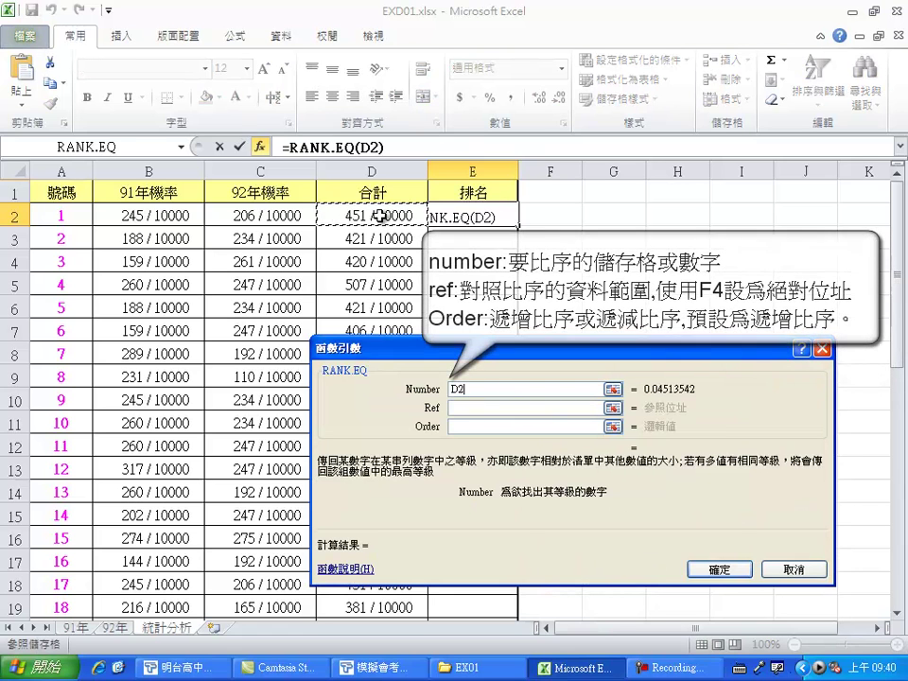
left_click(478, 407)
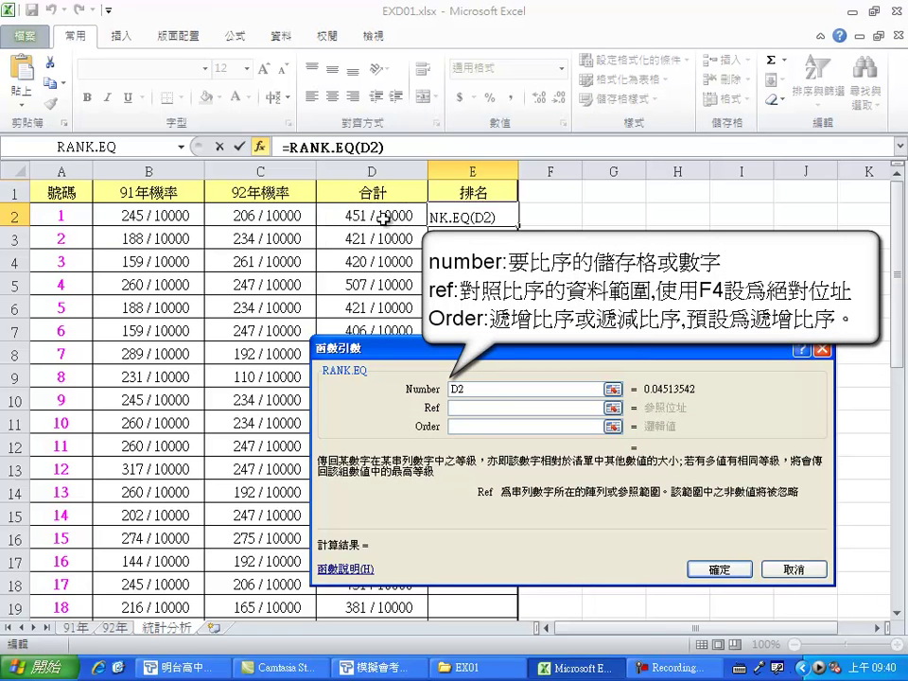
left_click(384, 216)
key("ctrl+shift+Down")
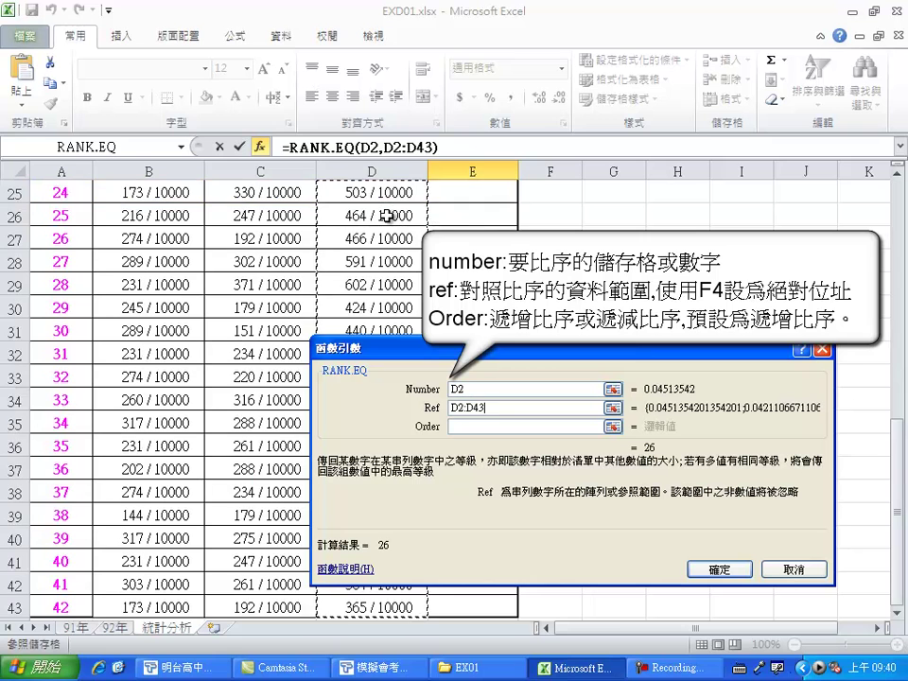
key("F4")
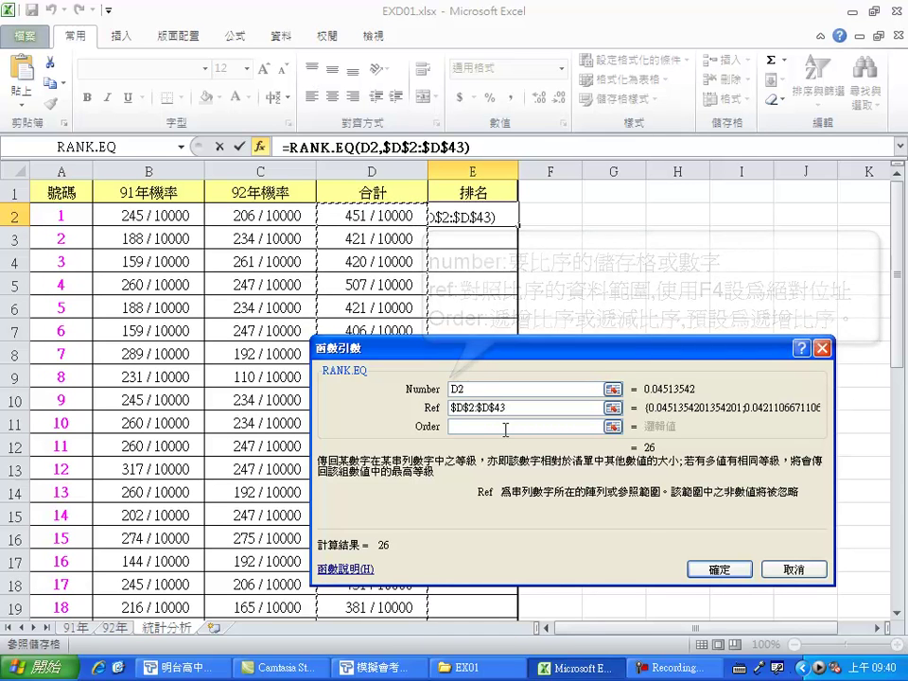
left_click(714, 569)
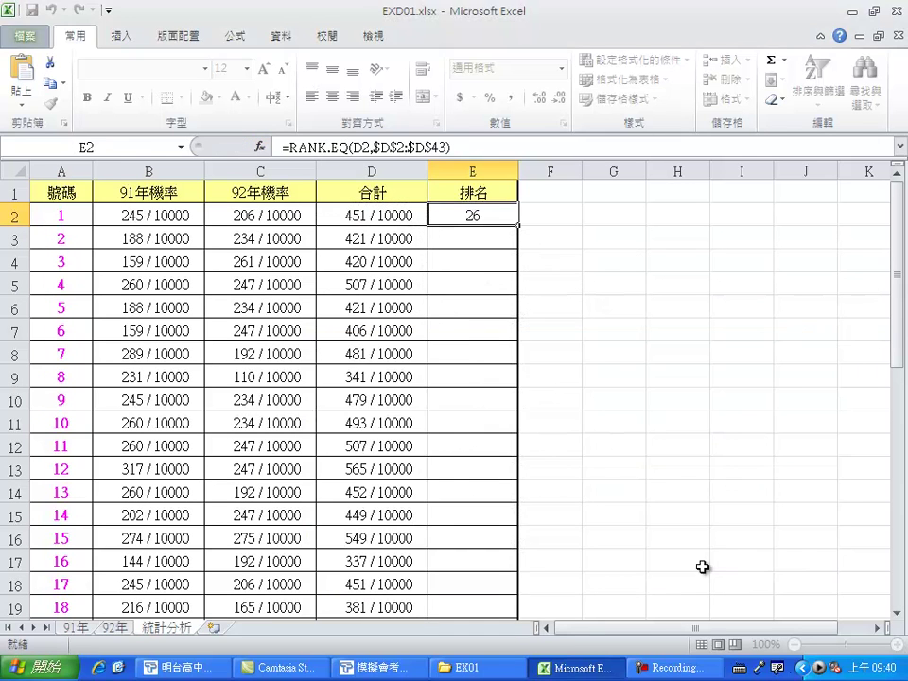
double_click(518, 225)
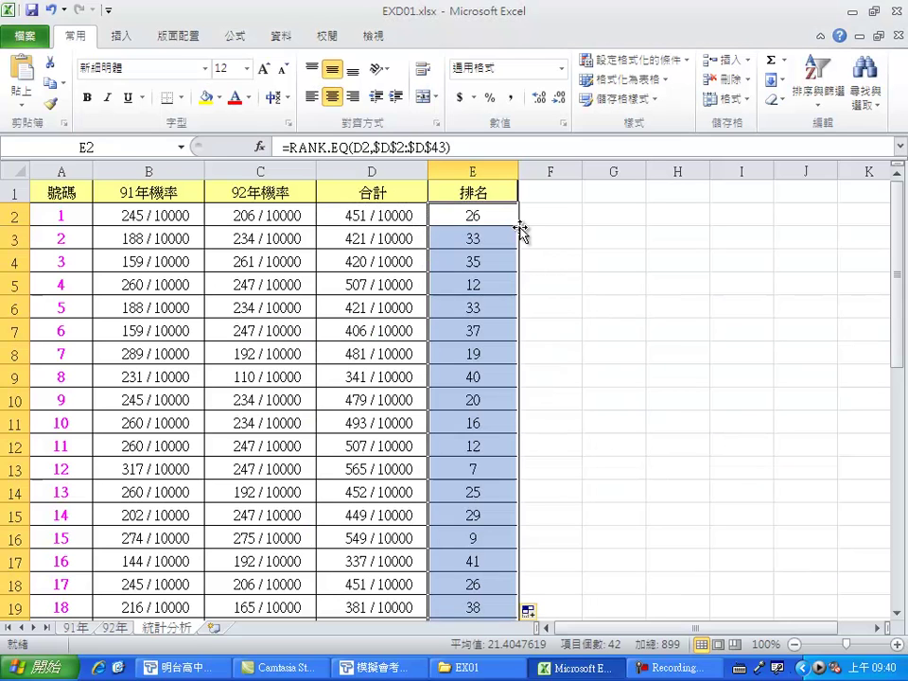
Create a conditional formatting rule on the 排名 cells E2:E43 for cell values less than or equal to 3.
left_click(635, 60)
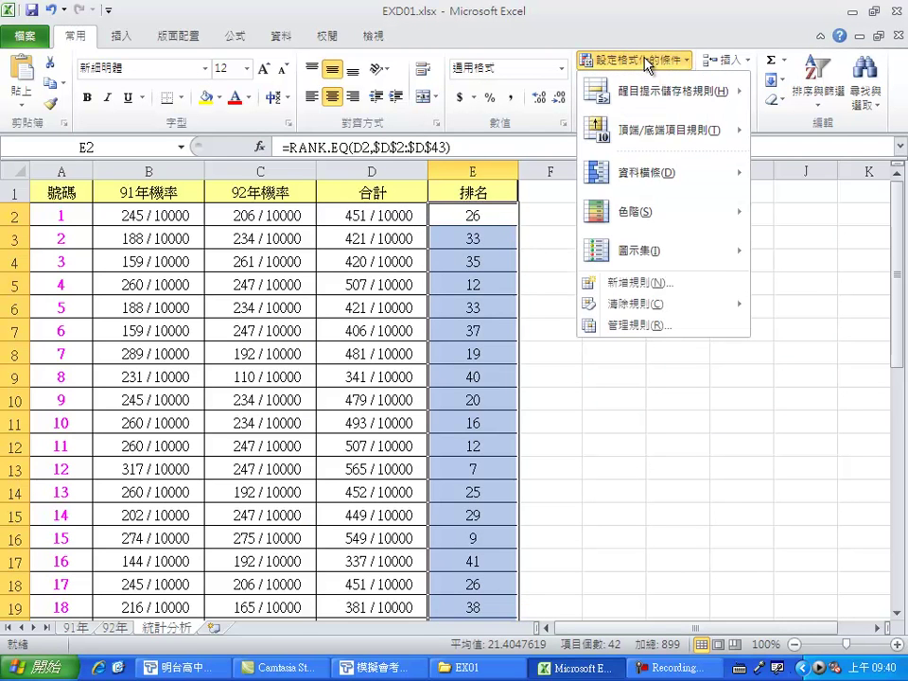
left_click(628, 284)
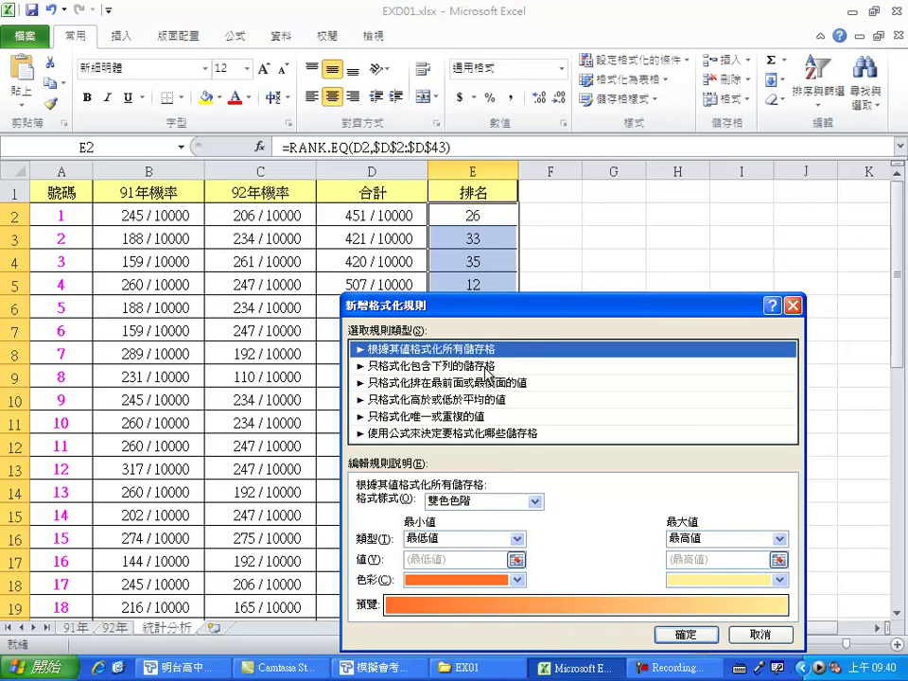
left_click(511, 365)
left_click_drag(508, 305, 421, 177)
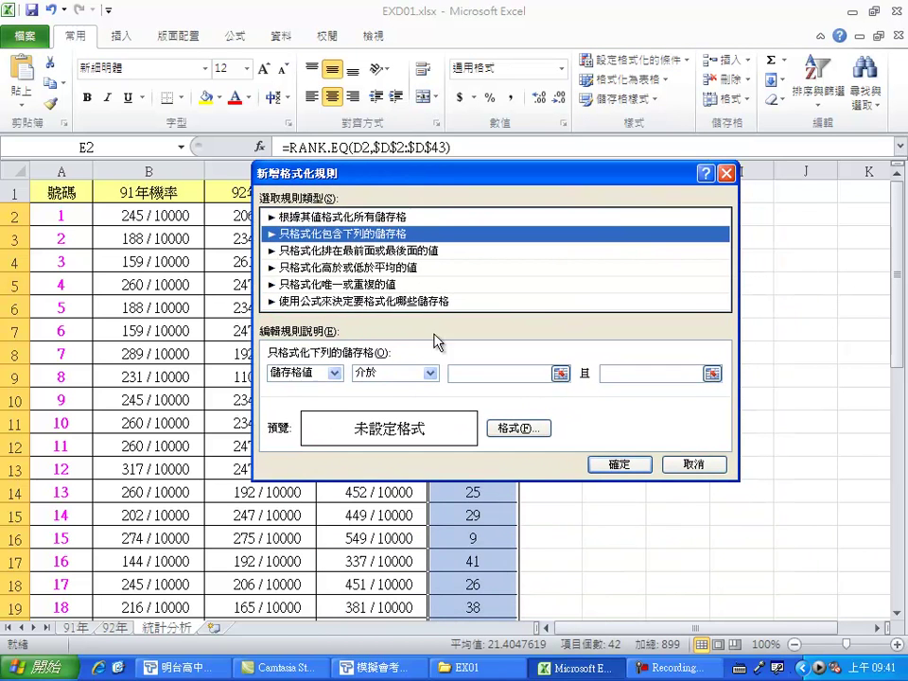
left_click(431, 373)
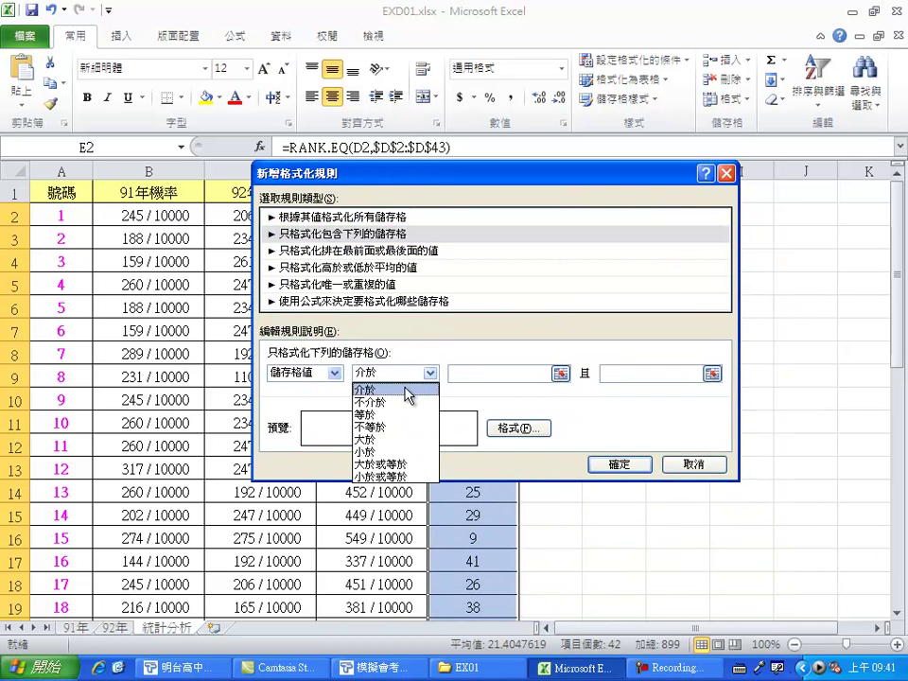
left_click(384, 477)
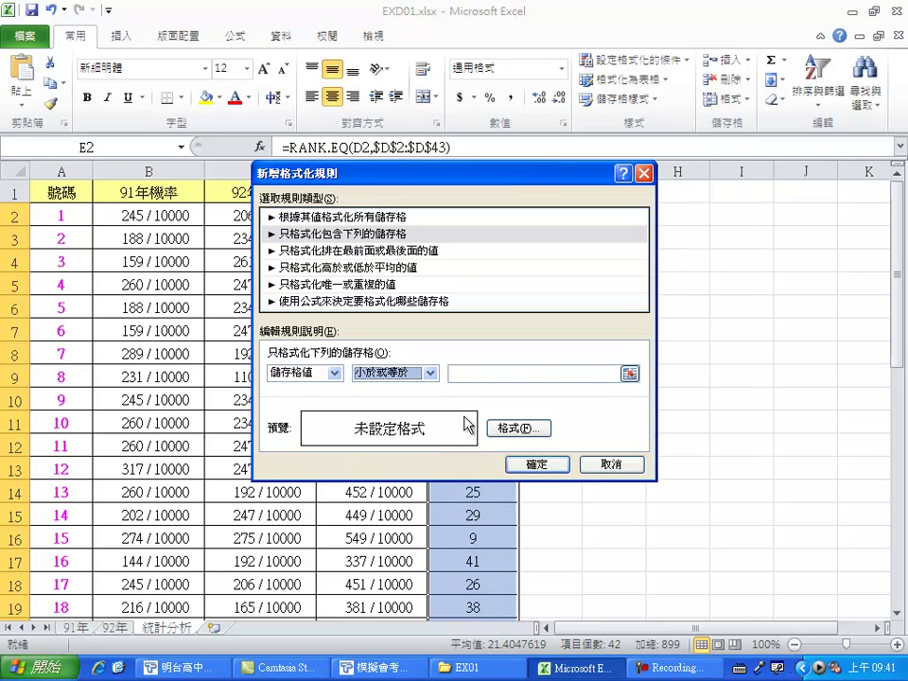
left_click(483, 374)
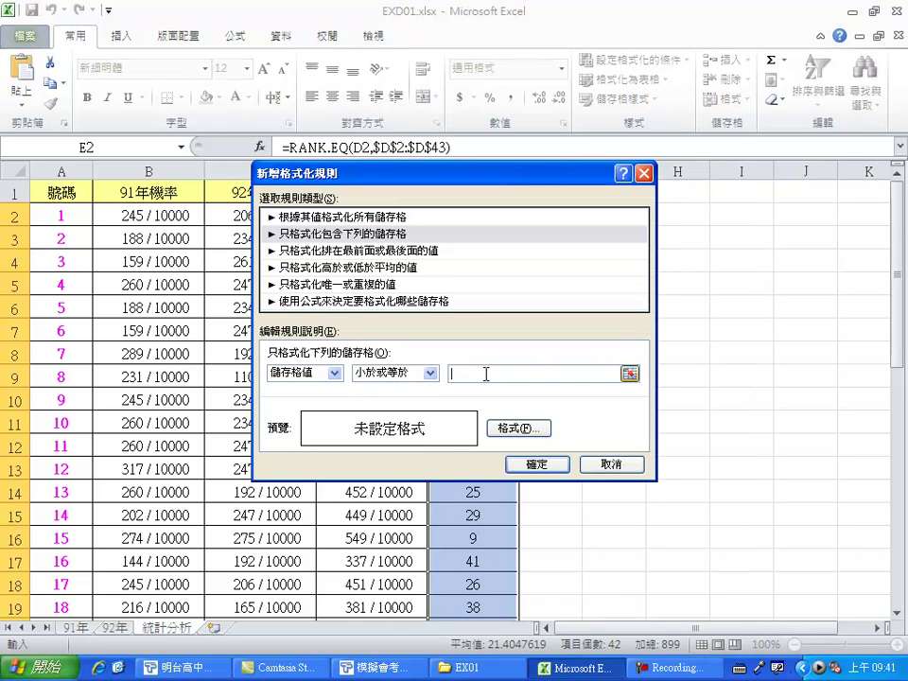
Set the rule's font format to standard blue and bold (粗體).
left_click(523, 431)
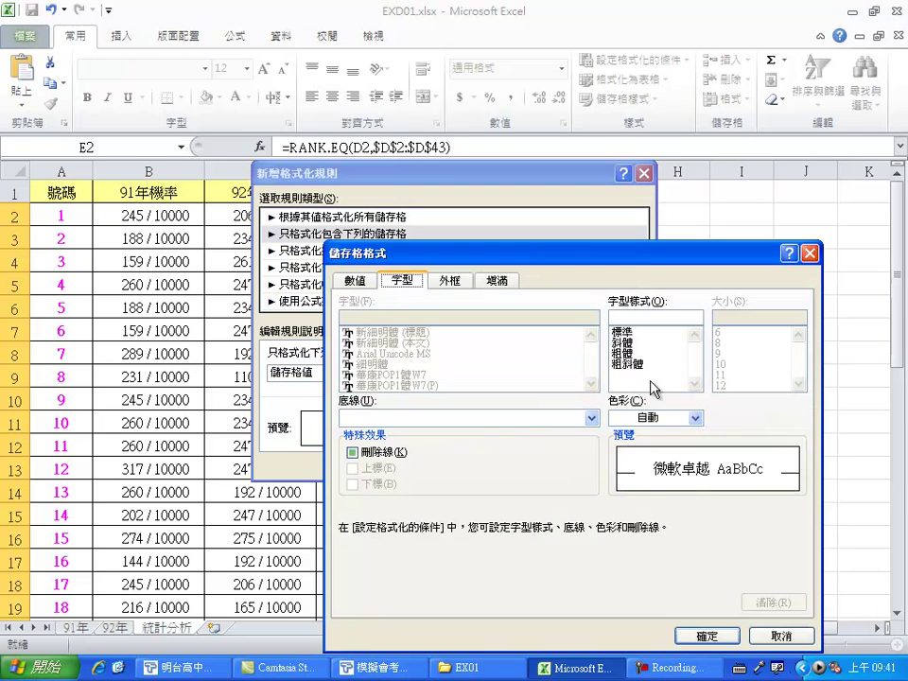
left_click(646, 416)
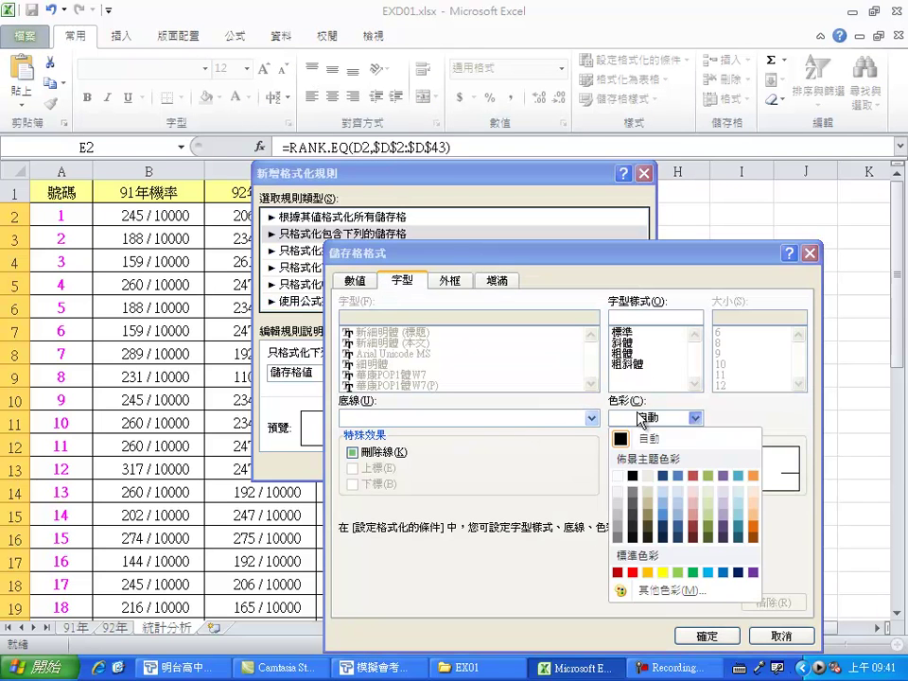
left_click(723, 573)
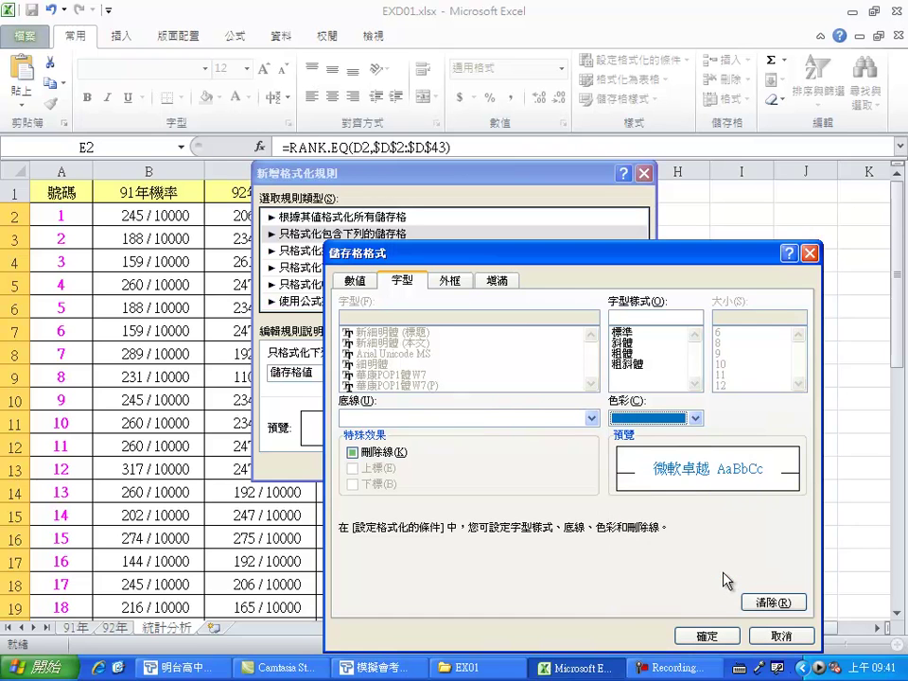
left_click(625, 352)
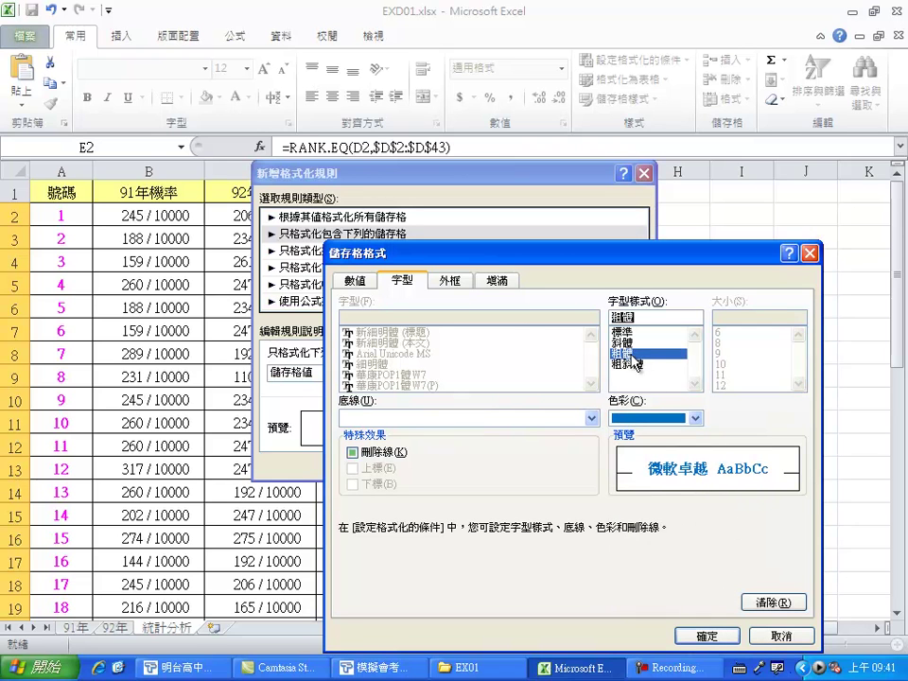
Give the rule the custom number format 第0名, apply the rule and check the 排名 column.
left_click(364, 281)
left_click(353, 433)
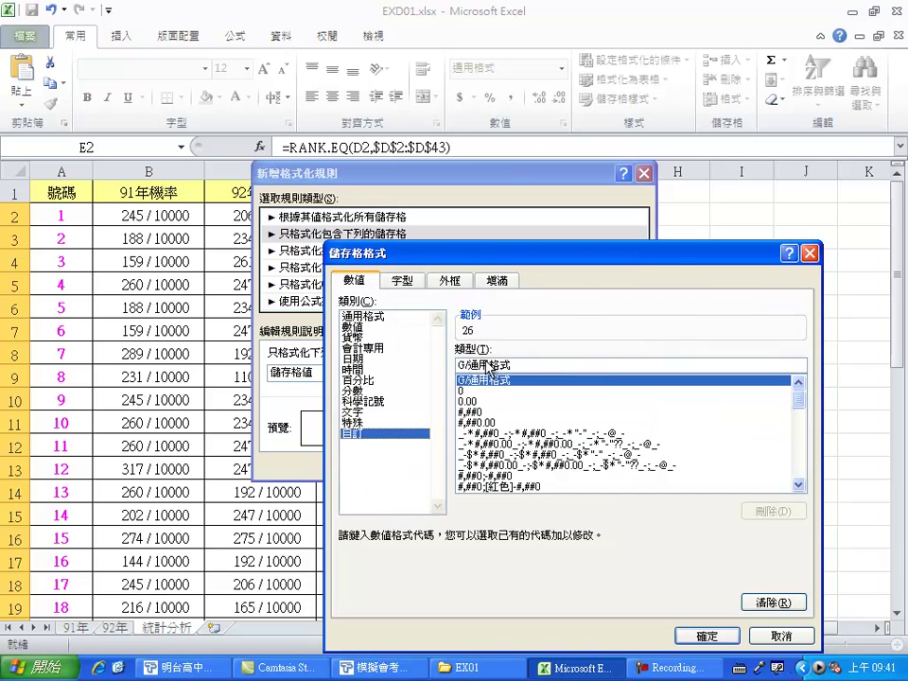
left_click_drag(525, 364, 401, 367)
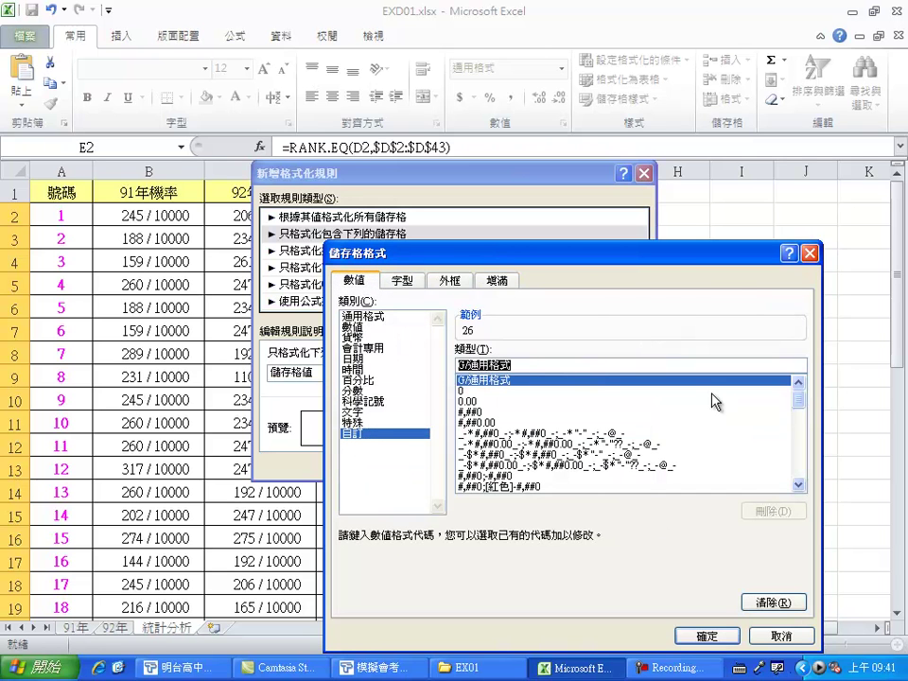
key("Delete")
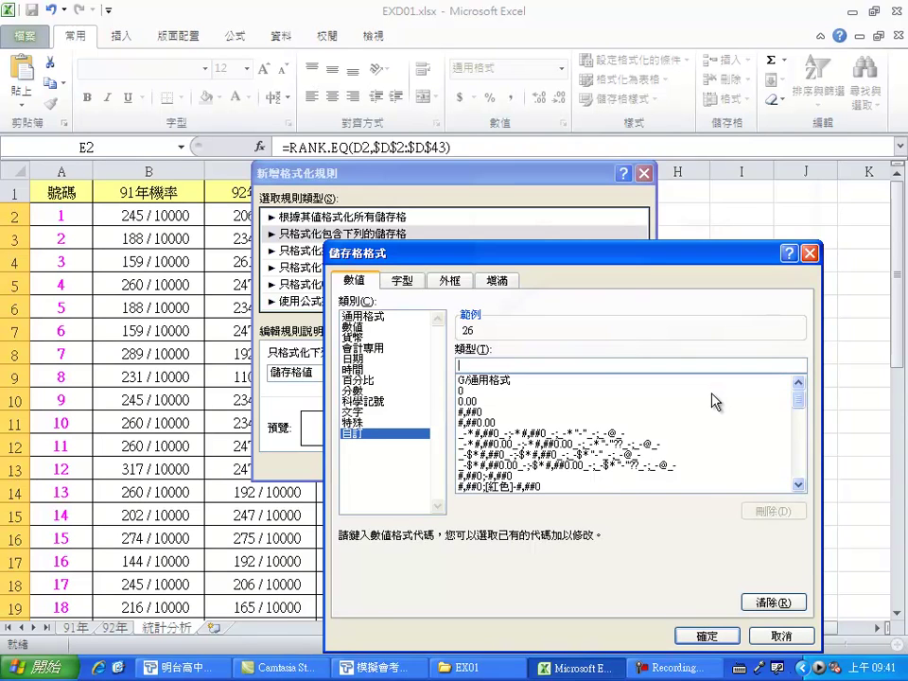
key("ctrl+space")
type("hnh")
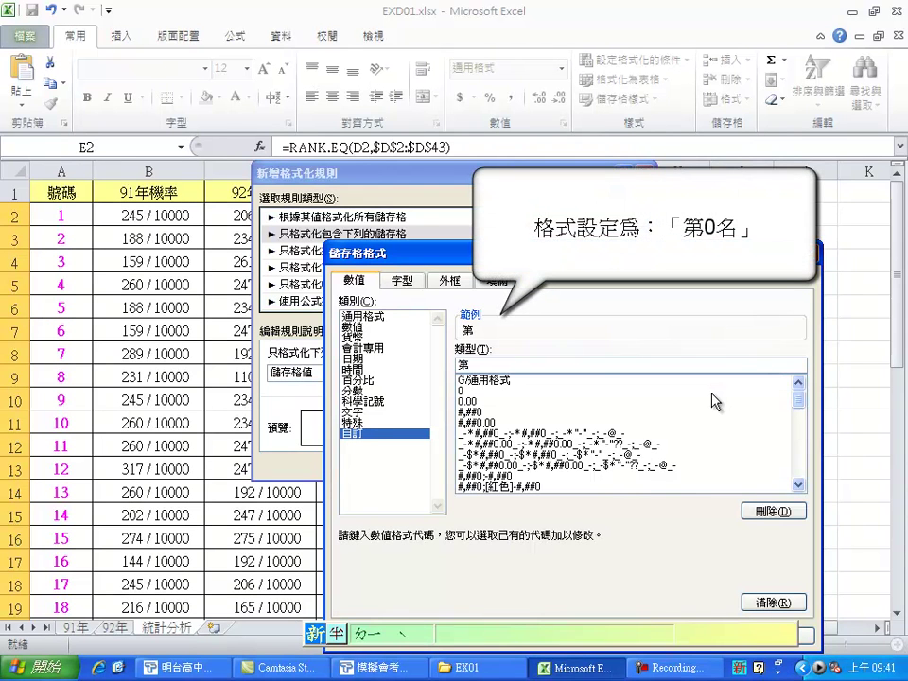
type("0名")
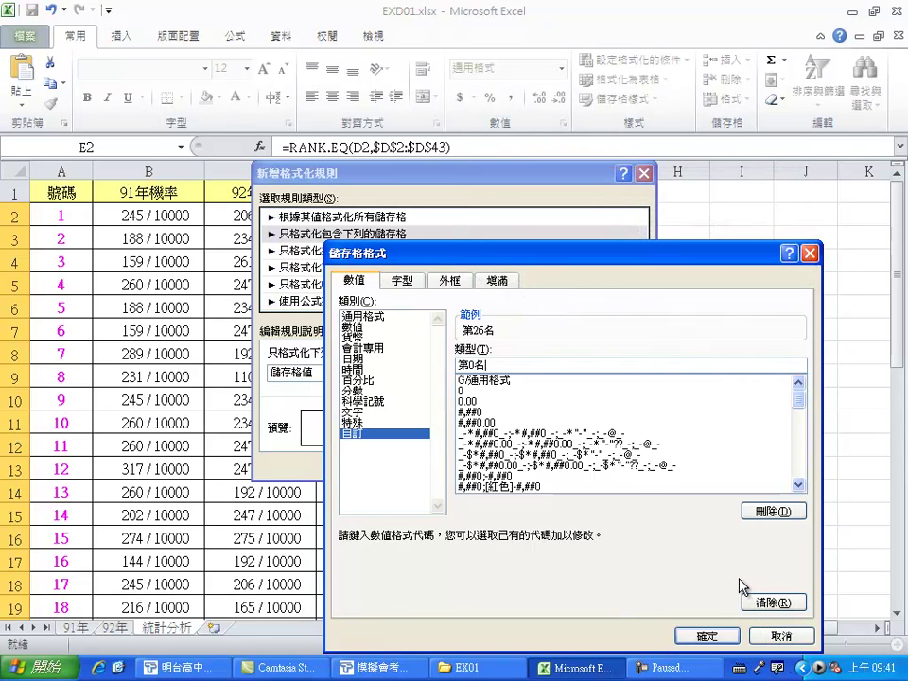
left_click(708, 640)
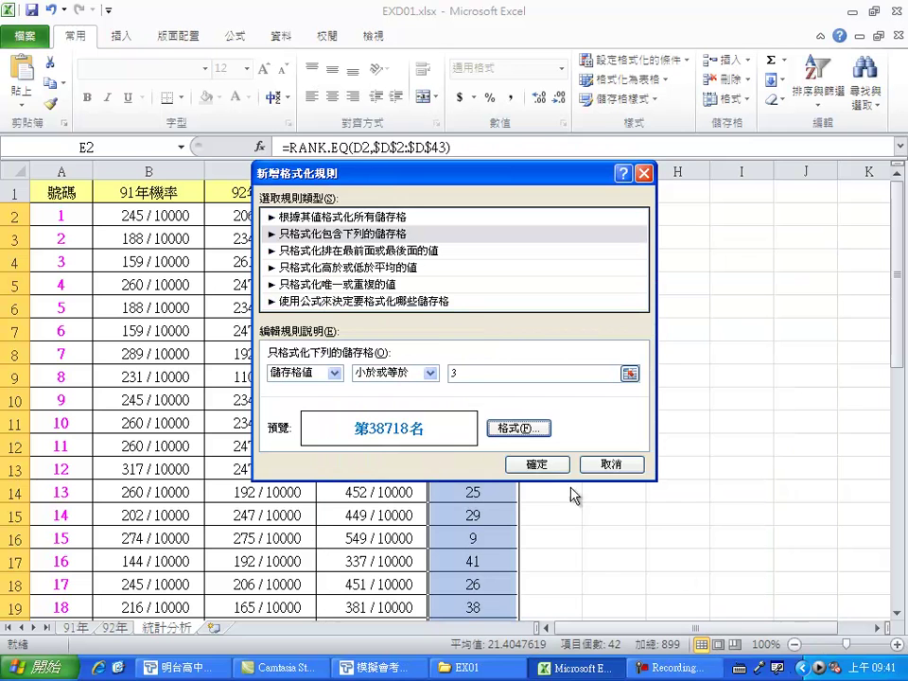
left_click(541, 465)
scroll(568, 477, "down", 4)
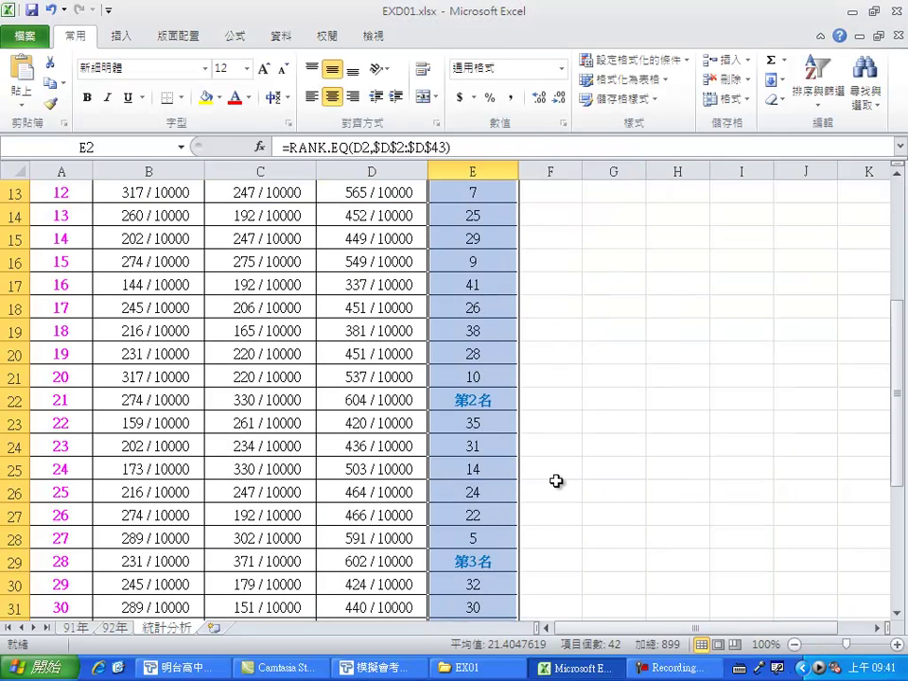
scroll(557, 481, "down", 3)
scroll(556, 480, "up", 7)
Save the workbook under the new name EXA01.xlsx in the EX01 folder.
left_click(110, 220)
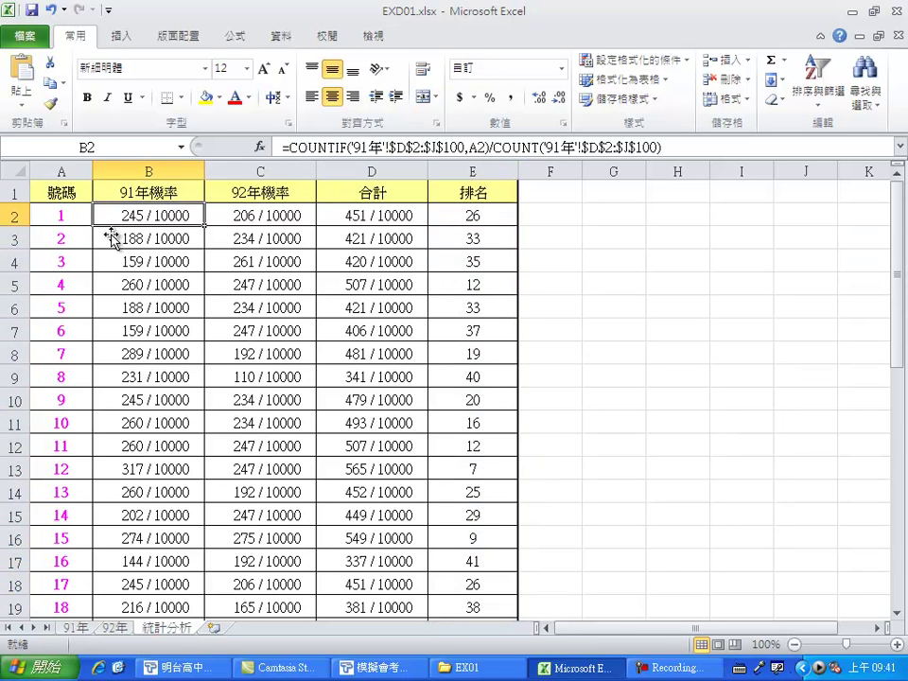
left_click(27, 43)
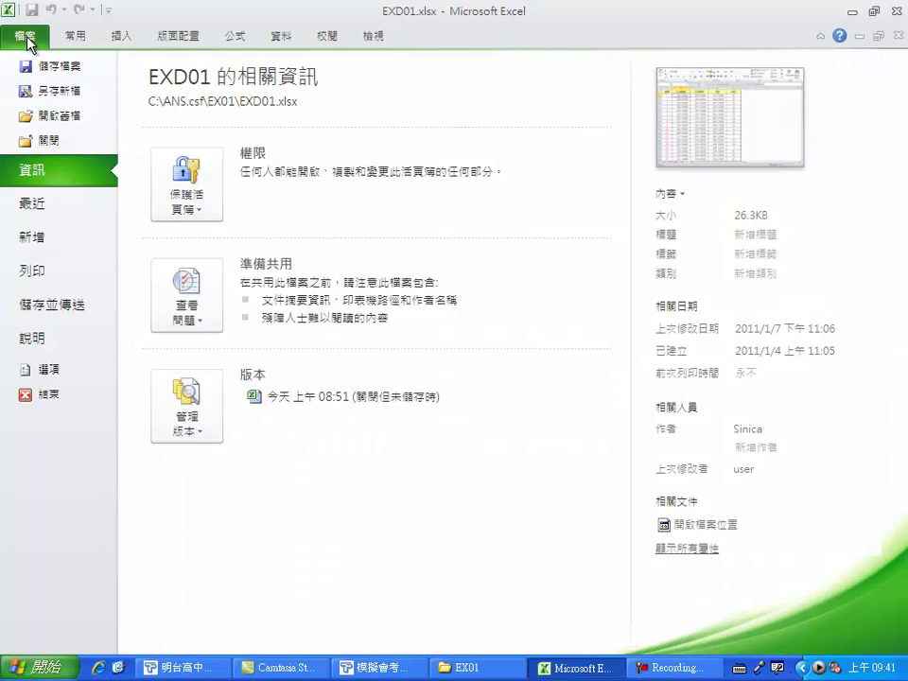
key("Escape")
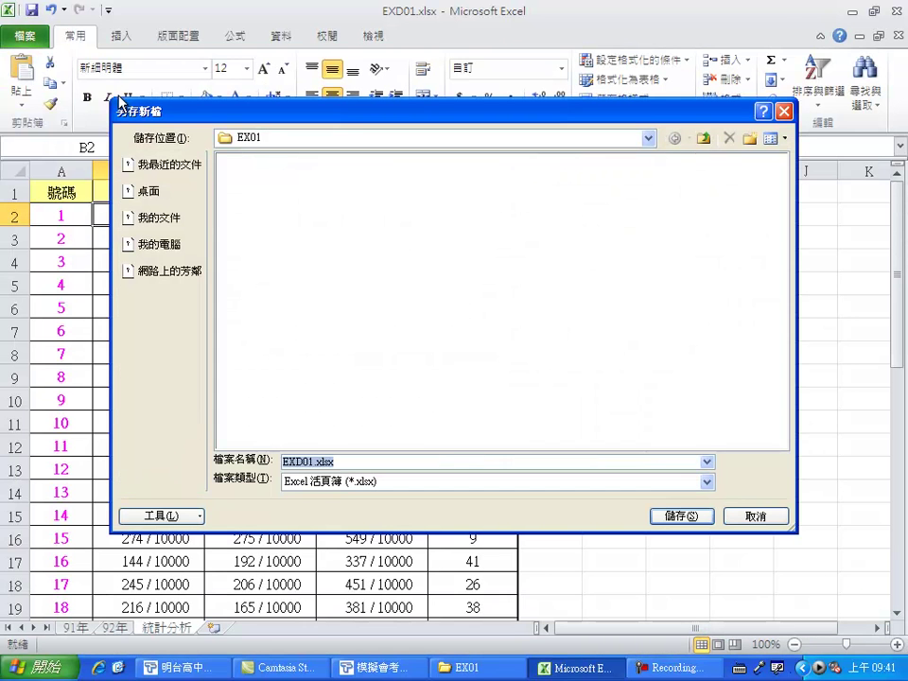
left_click(294, 461)
left_click_drag(296, 461, 302, 461)
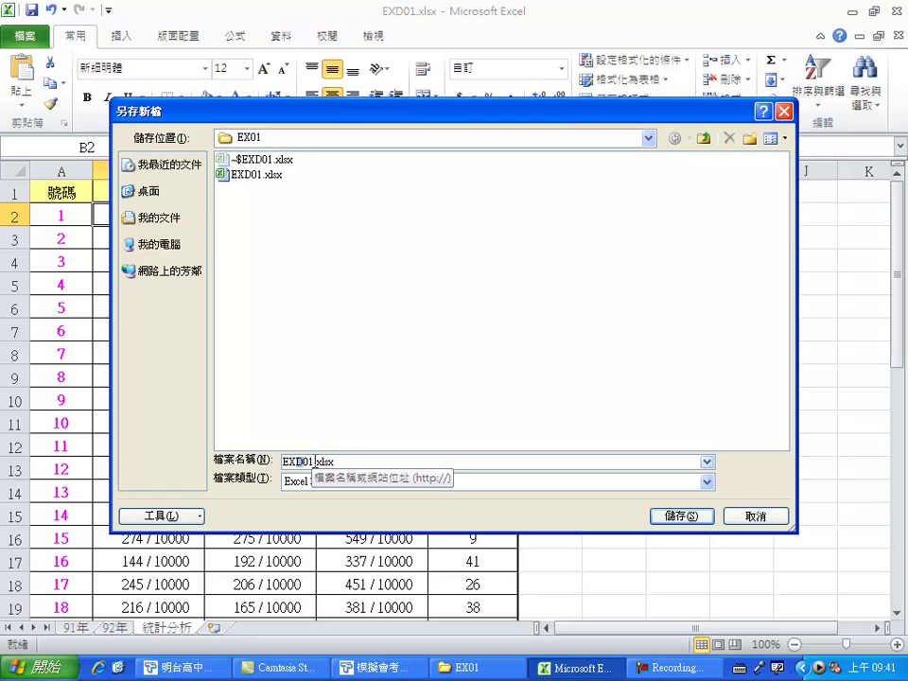
type("A")
left_click(680, 518)
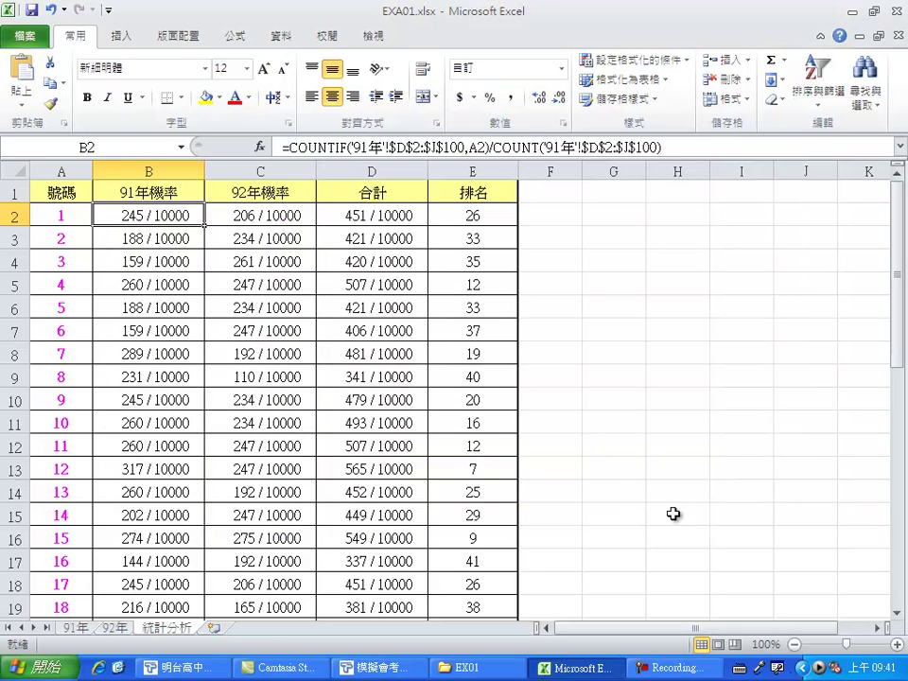